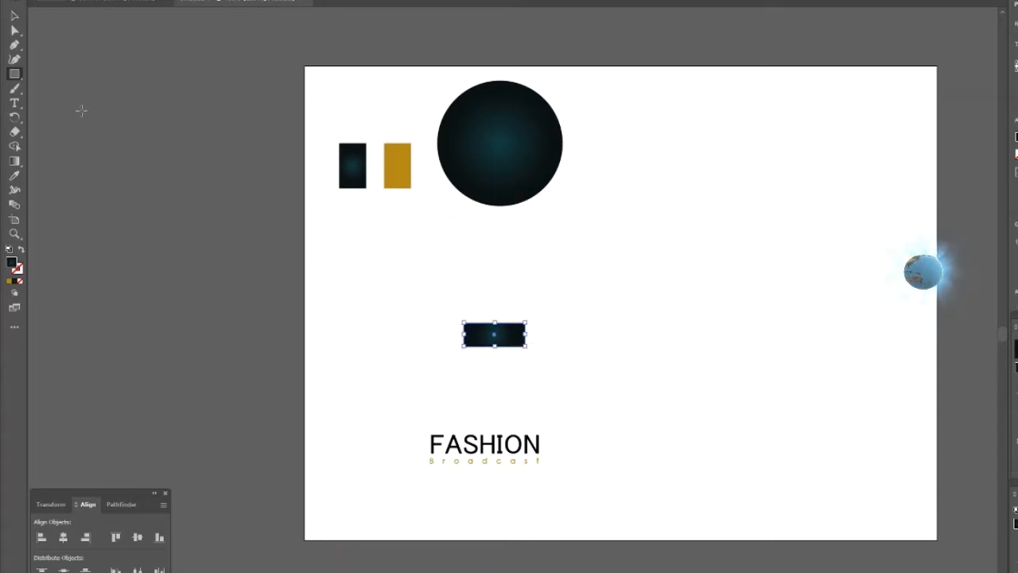
Duplicate the small dark gradient rectangle directly below itself with a narrow gap, and select both rectangles
key("v")
left_click(451, 392)
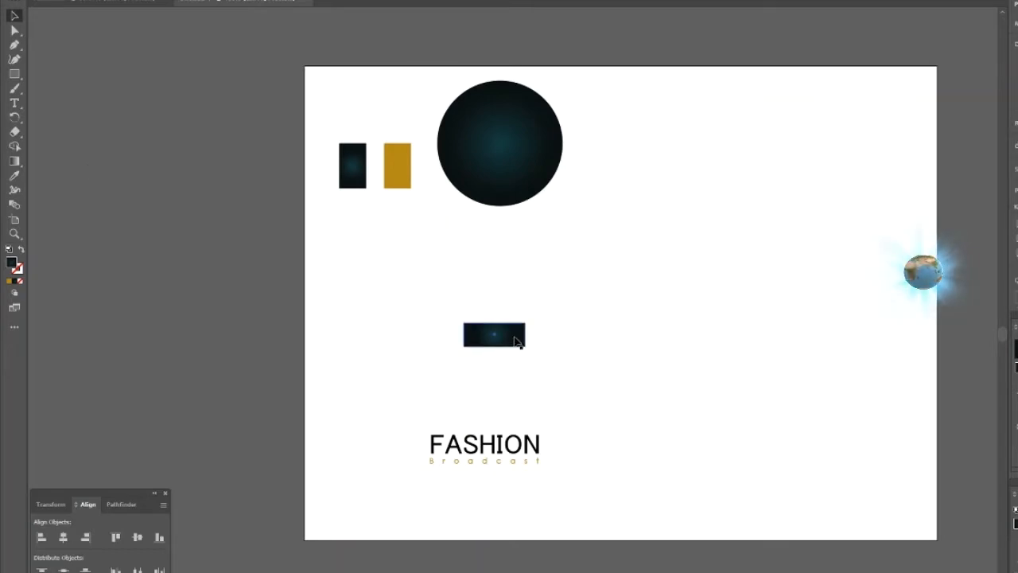
left_click_drag(515, 339, 516, 372)
left_click_drag(549, 319, 490, 404)
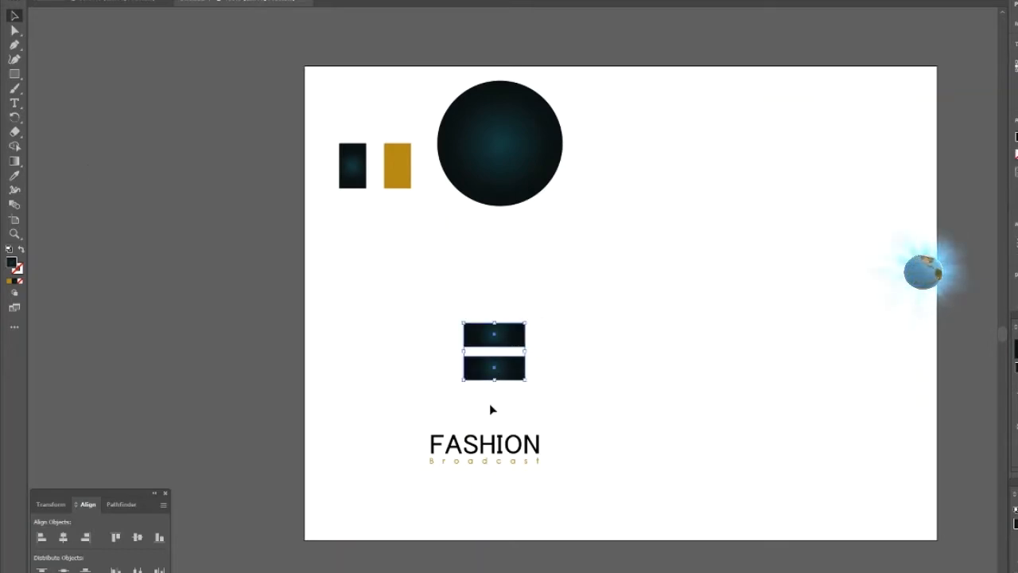
Round the corners of both rectangles fully so they form pill shapes
left_click(14, 31)
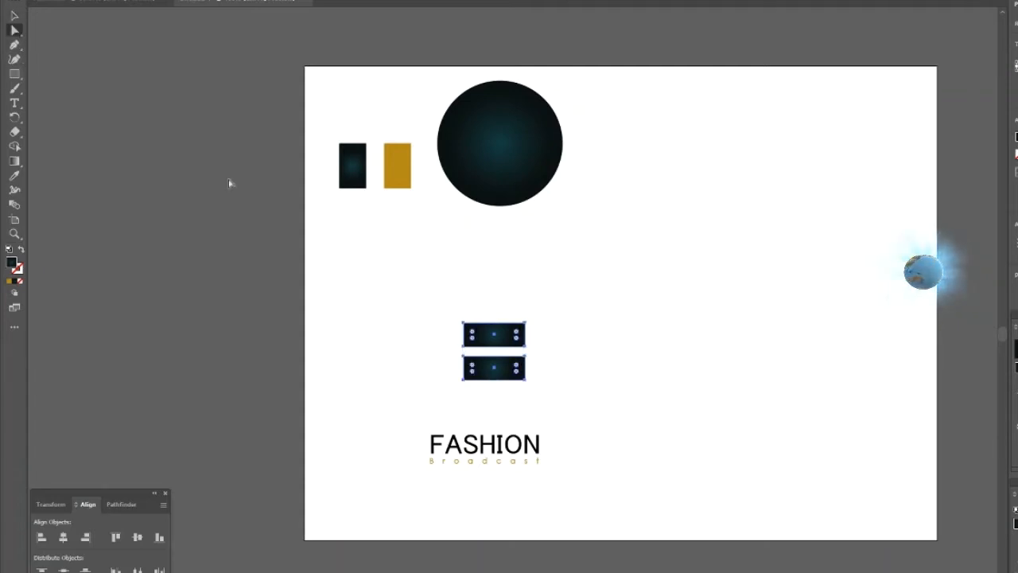
left_click_drag(514, 336, 445, 347)
left_click(14, 15)
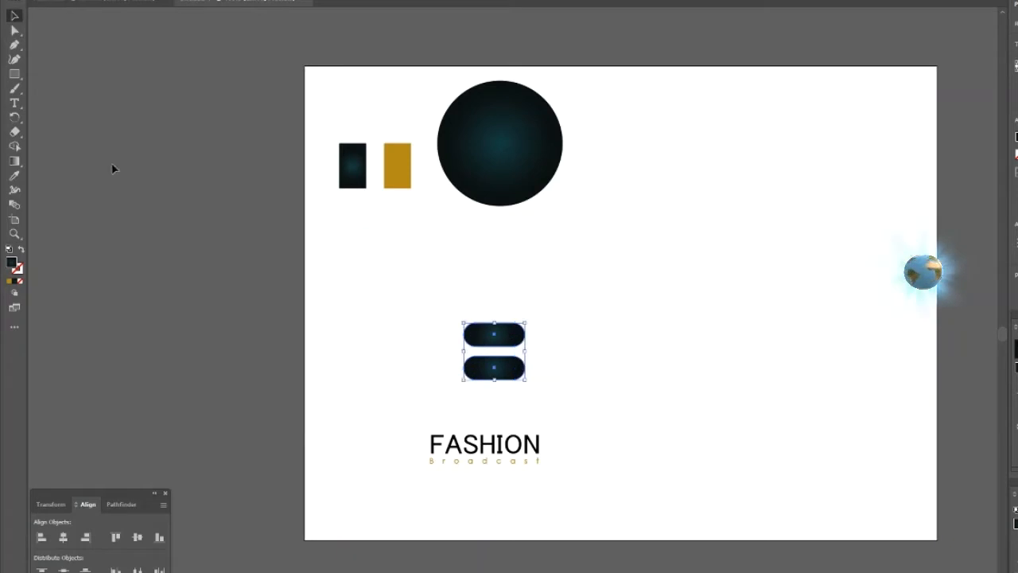
left_click(252, 286)
Move the upper pill down until only a thin gap separates it from the lower pill
left_click(463, 384, "ctrl")
left_click(514, 367, "ctrl")
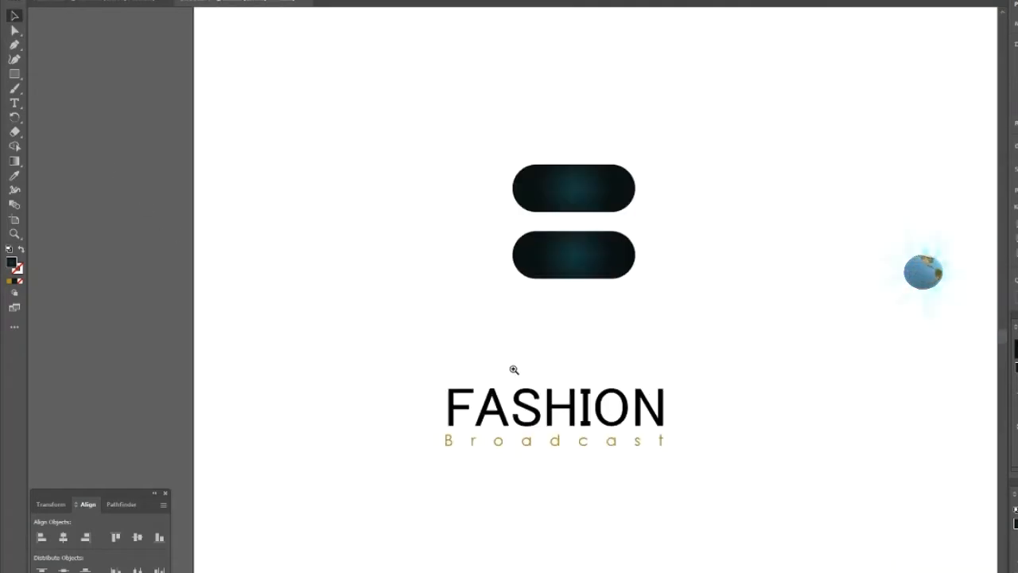
left_click_drag(597, 177, 604, 195)
left_click(682, 189)
Remove the fill from both pills and give them a thick gold stroke
left_click_drag(682, 188, 609, 268)
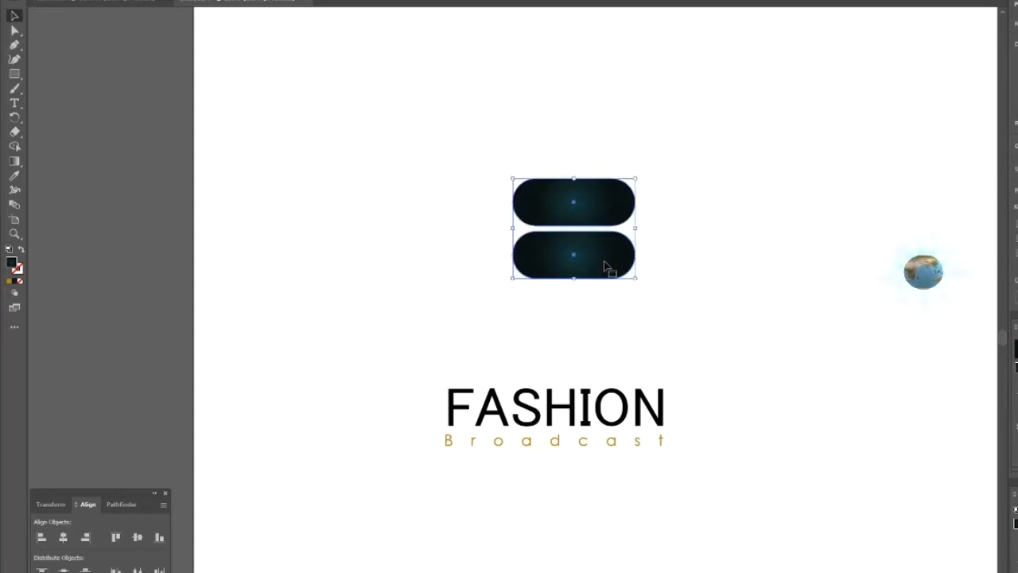
left_click(19, 280)
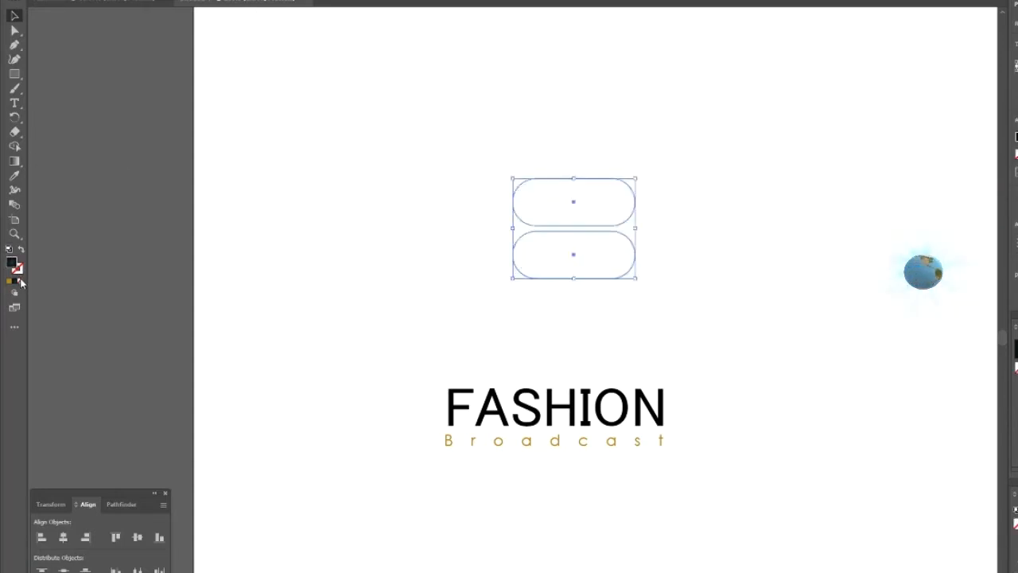
left_click(10, 282)
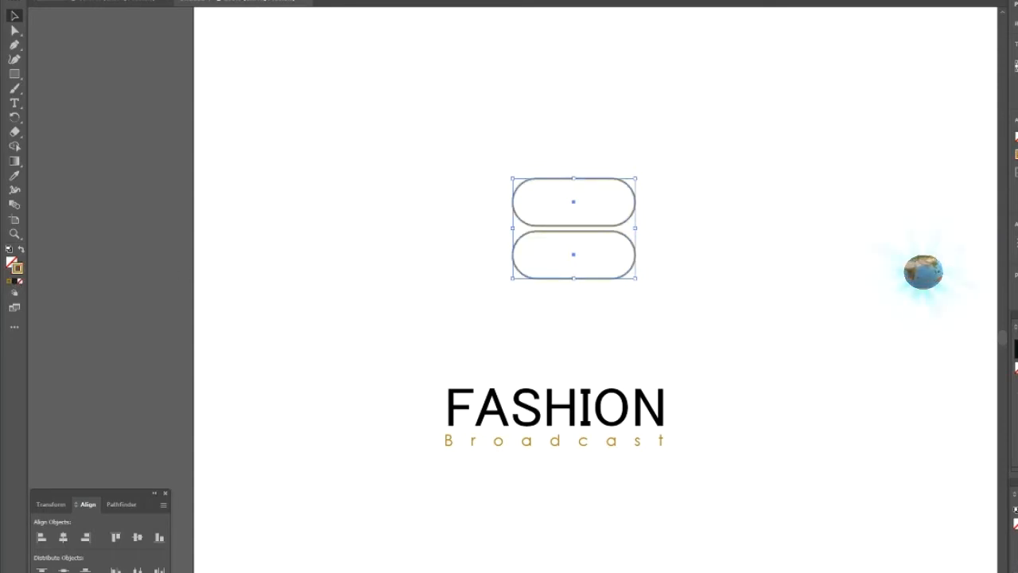
key("Return")
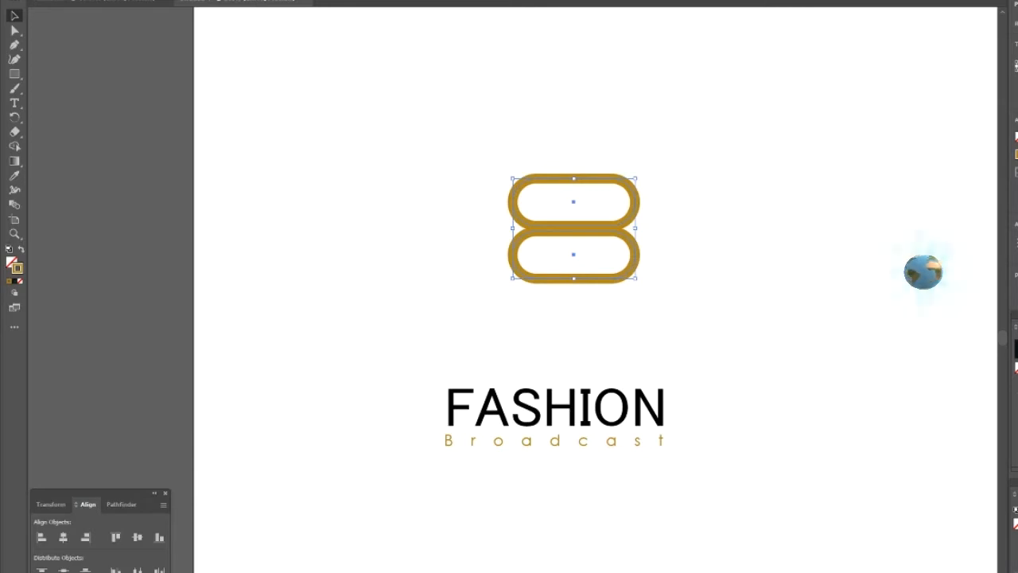
key("ctrl+shift+a")
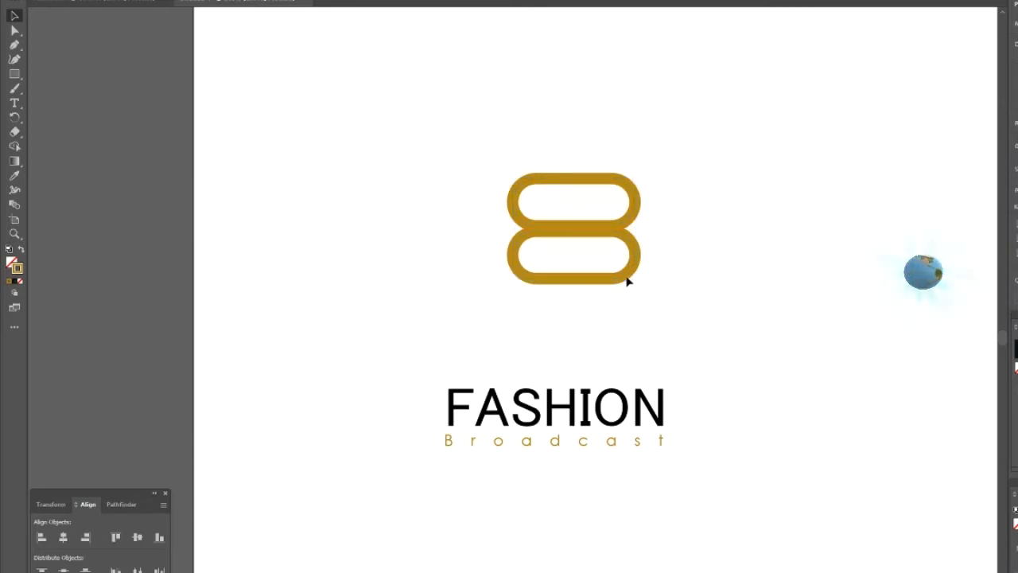
Increase the gold stroke weight of both pills by two more increments
left_click_drag(720, 193, 641, 247)
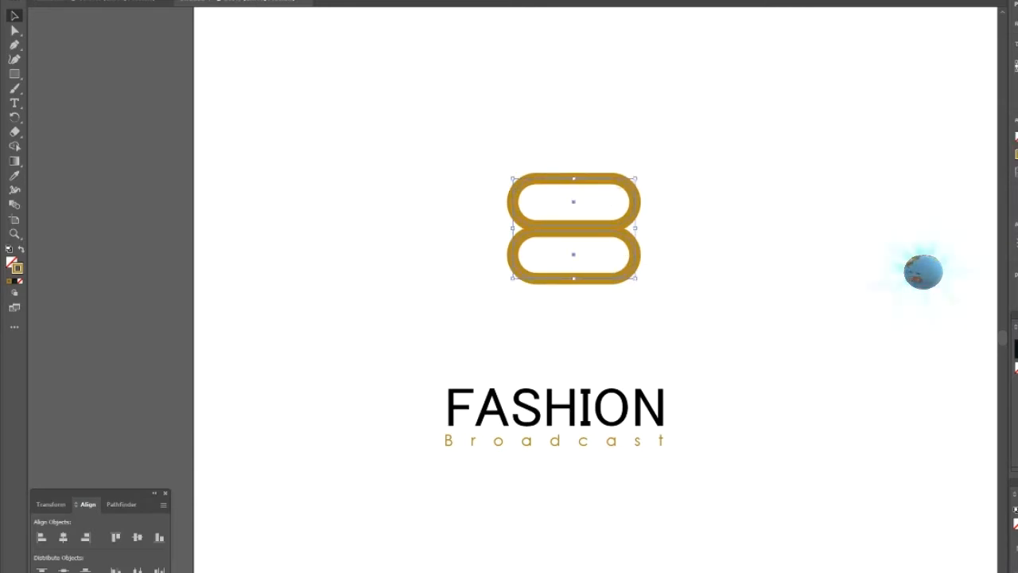
key("Up")
key("Up")
left_click(681, 274)
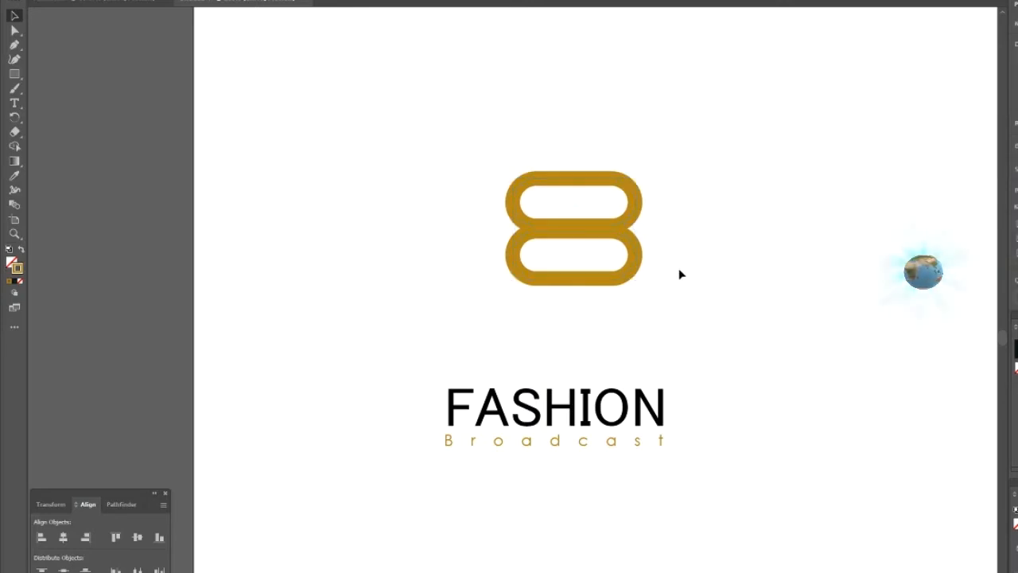
Nudge the lower pill upward until its upper stroke overlaps the lower stroke of the upper pill
left_click(608, 284)
key("Up")
key("Up")
key("Up")
key("Up")
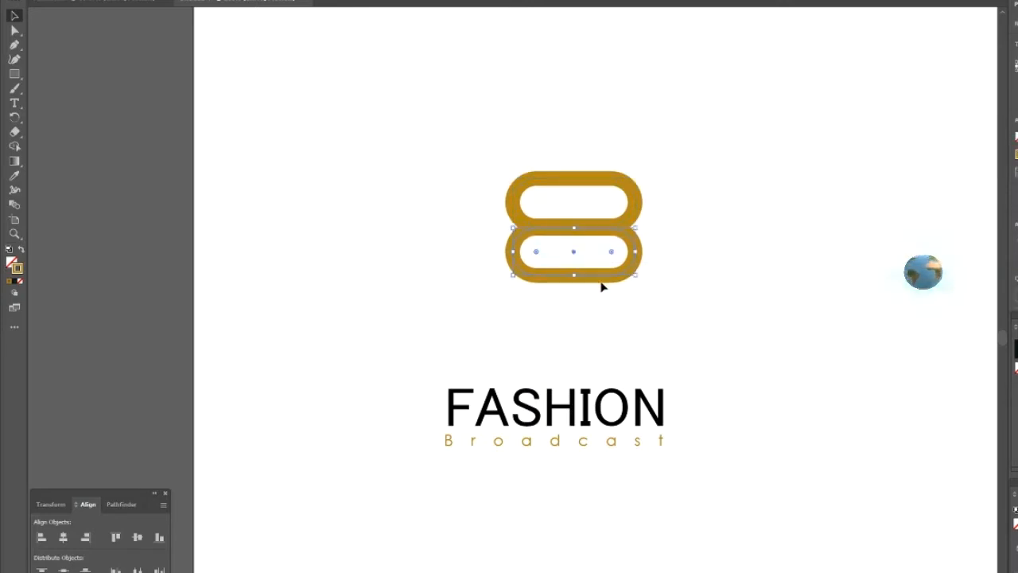
key("Down")
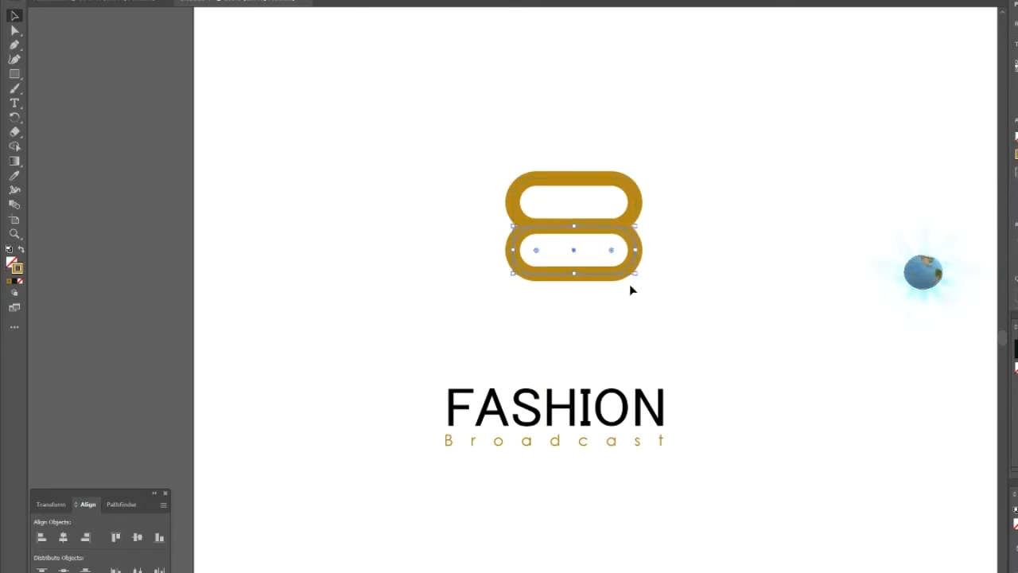
left_click(711, 234)
Move both pill outlines together to just above the FASHION text
left_click_drag(717, 164, 627, 238)
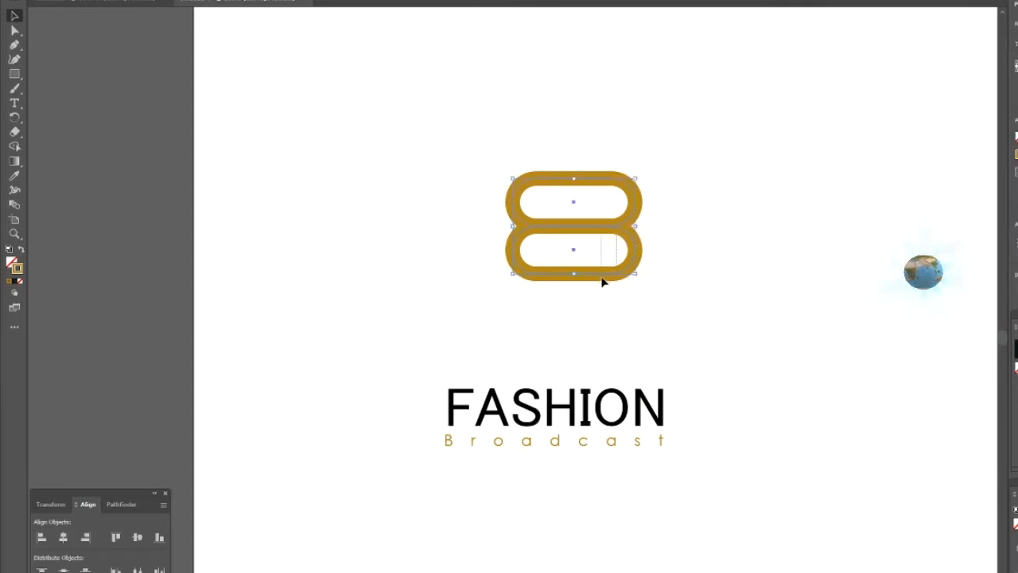
left_click_drag(705, 168, 599, 272)
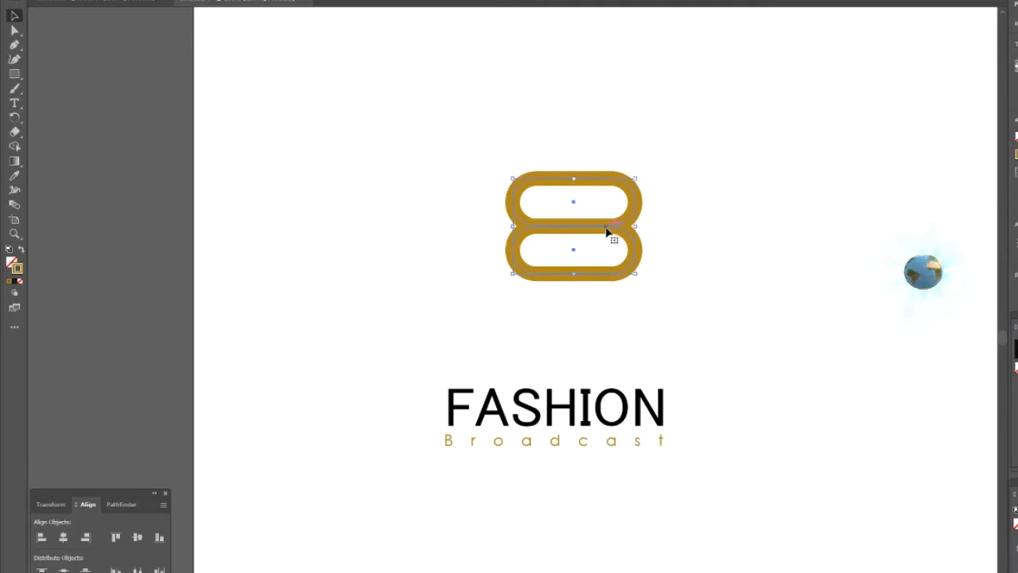
left_click_drag(607, 230, 591, 303)
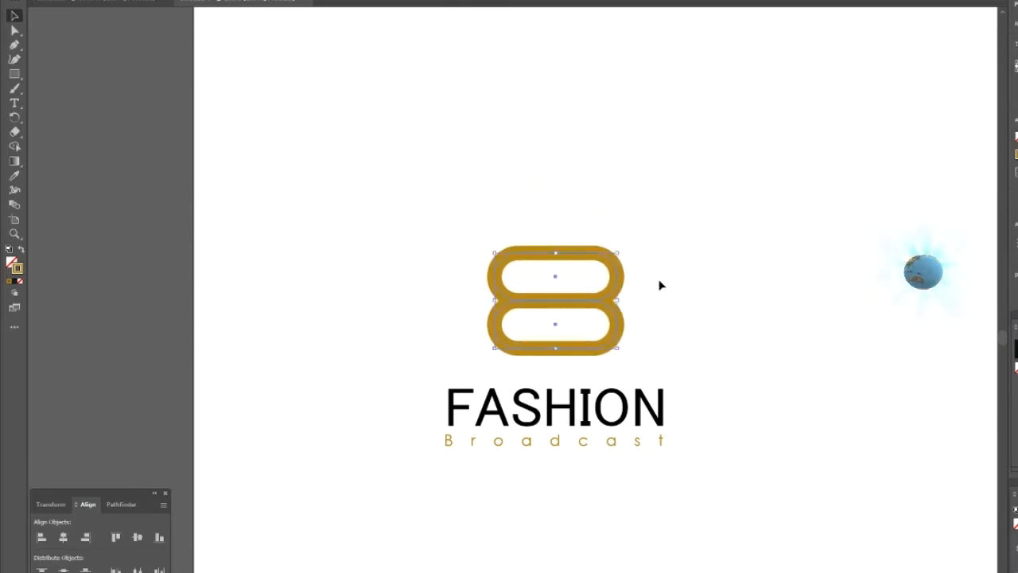
Expand the fill and stroke of both pill outlines into shapes and shift them slightly closer to the FASHION text
left_click(120, 1)
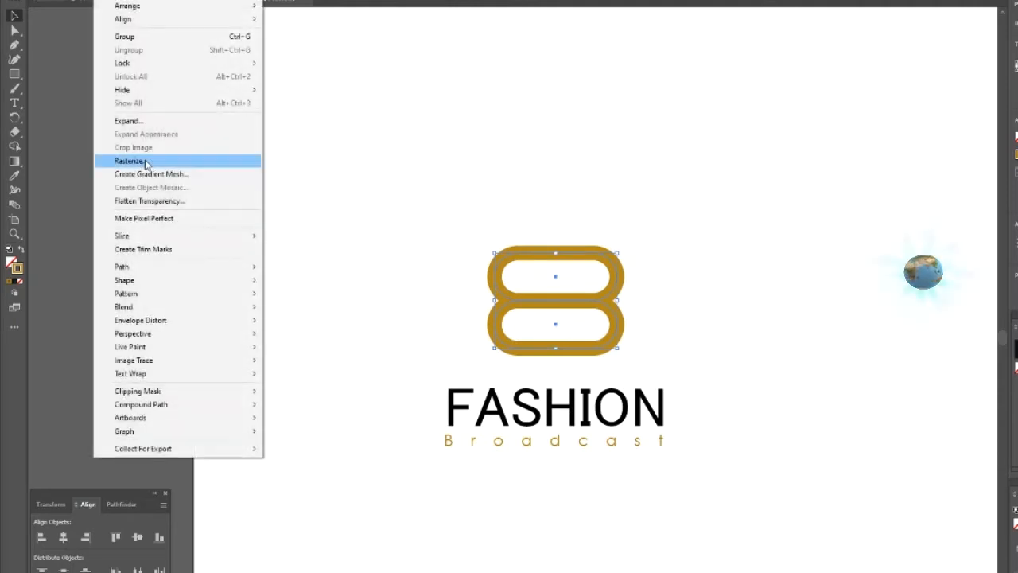
left_click(139, 123)
left_click(469, 344)
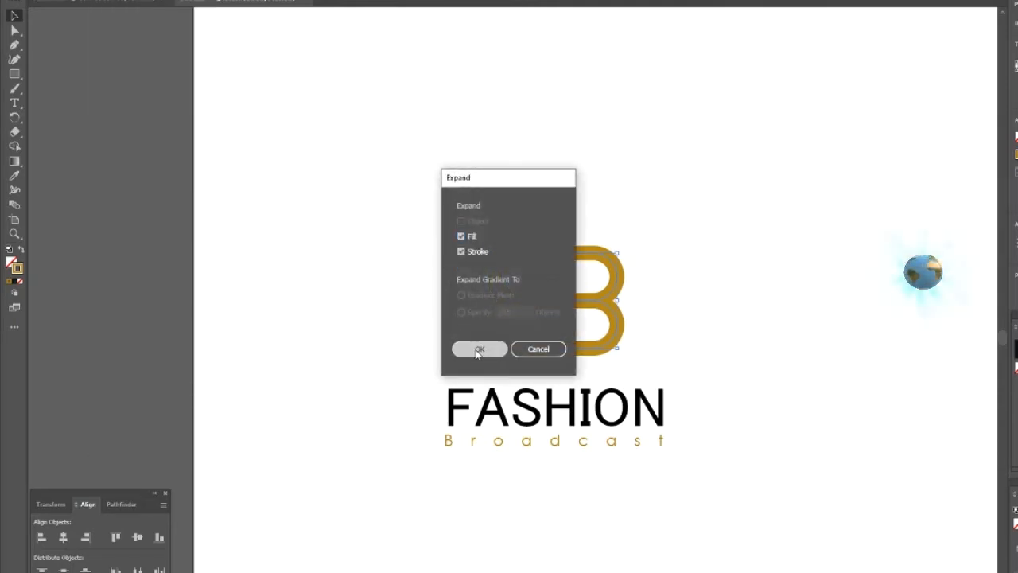
left_click(371, 334)
left_click_drag(498, 177, 583, 298)
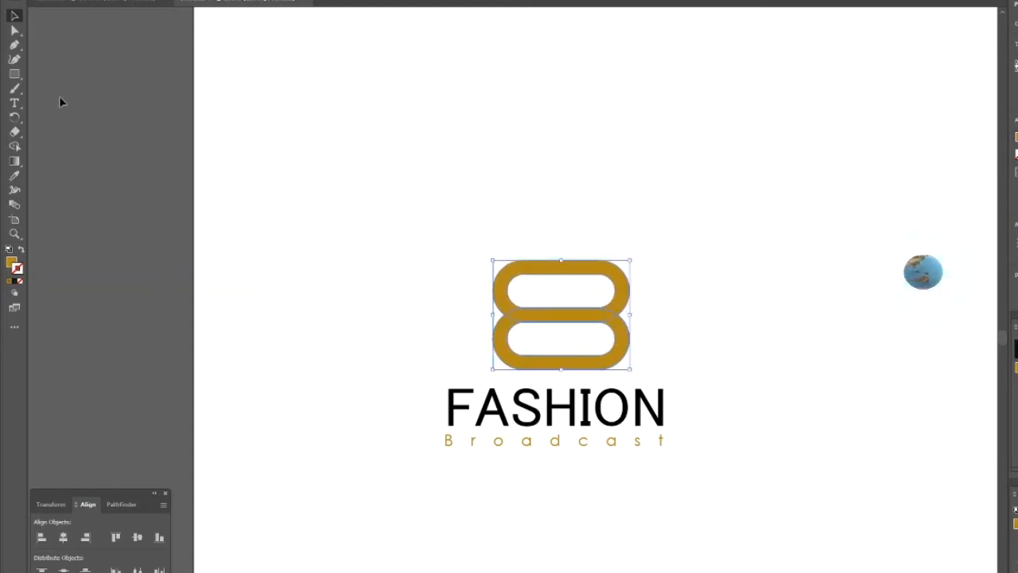
Draw a tall, narrow gold rectangle, about as wide as the outlines, vertically through the right part of the pills
left_click(15, 75)
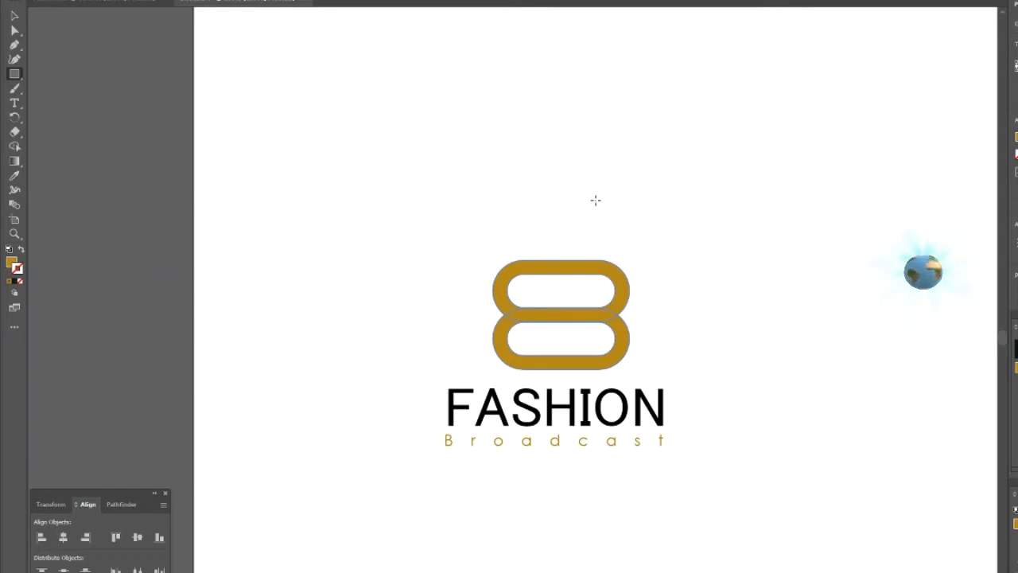
left_click_drag(581, 156, 595, 354)
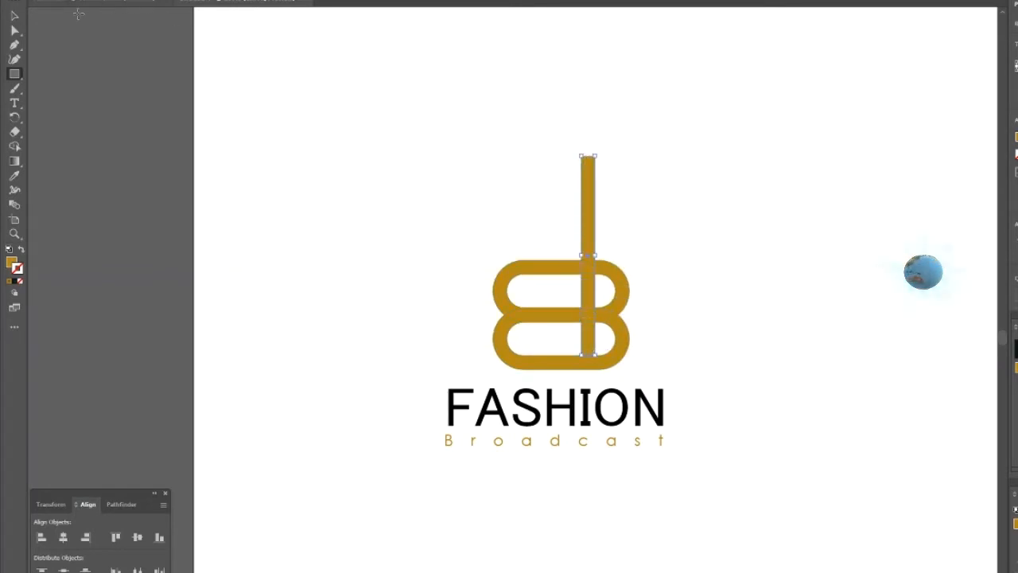
left_click(16, 16)
left_click(273, 70)
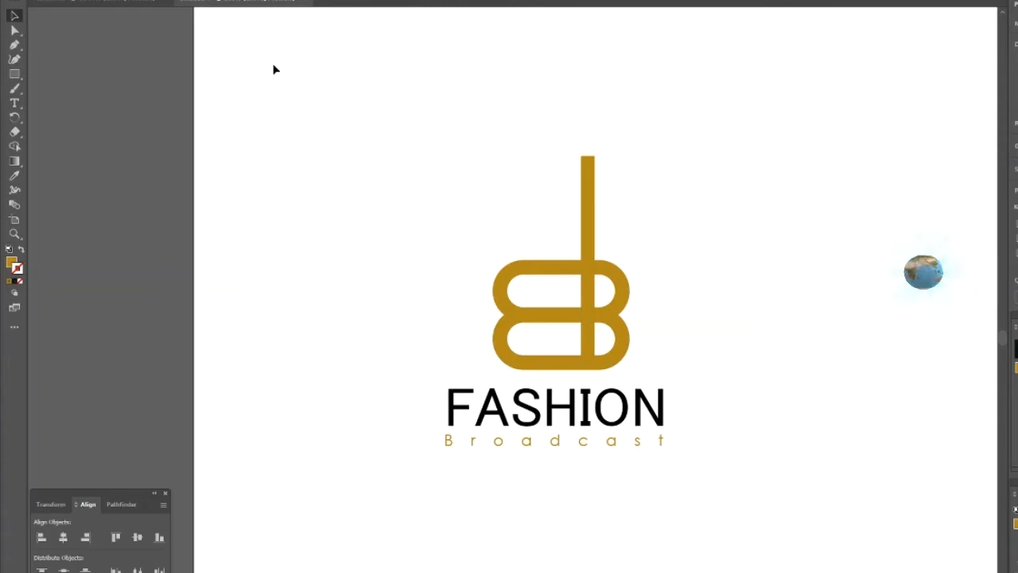
Rotate the gold bar clockwise into a diagonal and move it down so it crosses both pills completely
left_click_drag(593, 170, 646, 175)
left_click(839, 191)
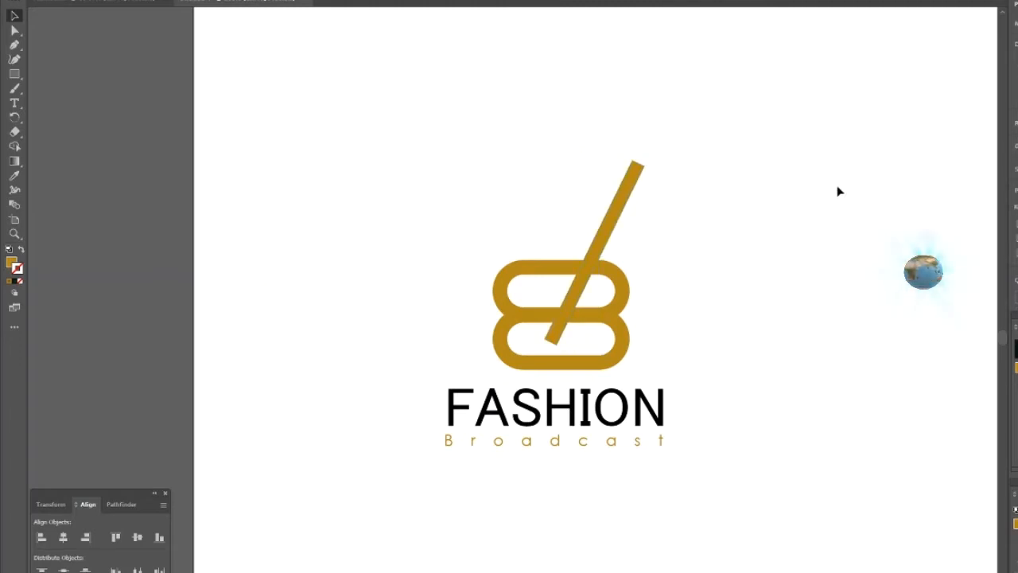
left_click_drag(609, 223, 595, 249)
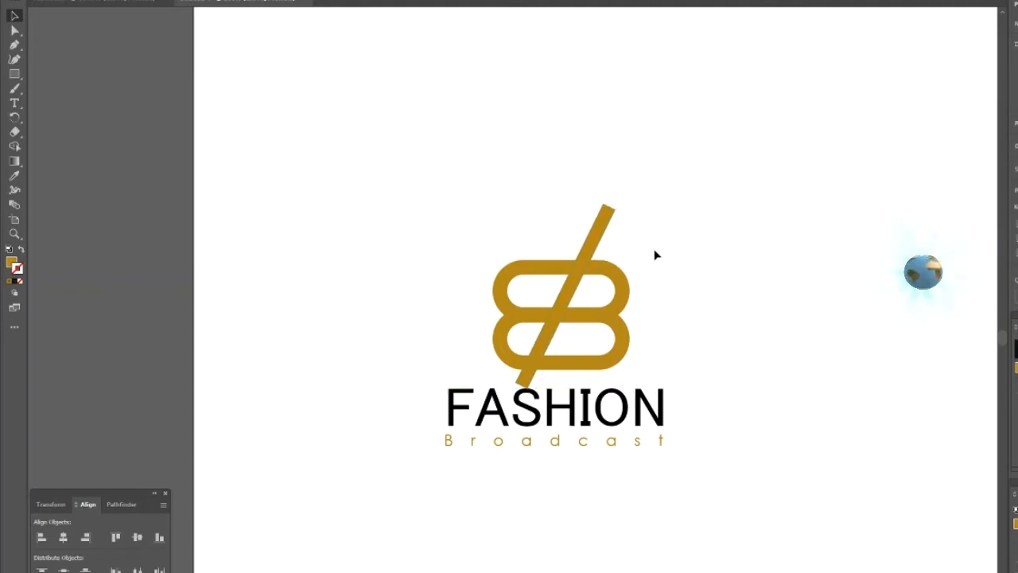
Move the pills and the diagonal bar together slightly up and left to clear the FASHION text
left_click(594, 288)
left_click_drag(686, 243, 583, 310)
left_click(666, 291)
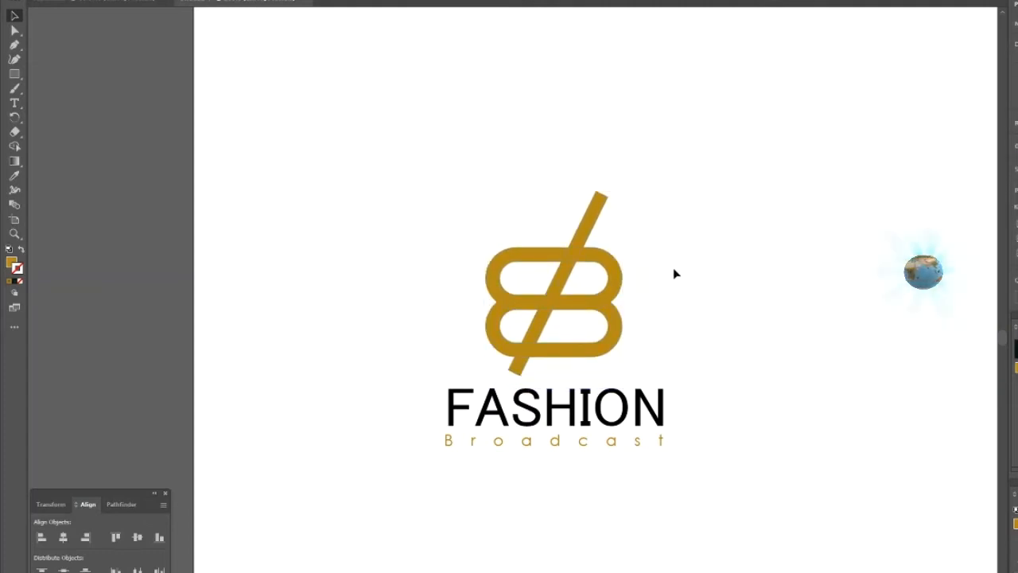
Rotate the diagonal bar to a steeper slant and shift it slightly left across the pills
left_click(592, 230)
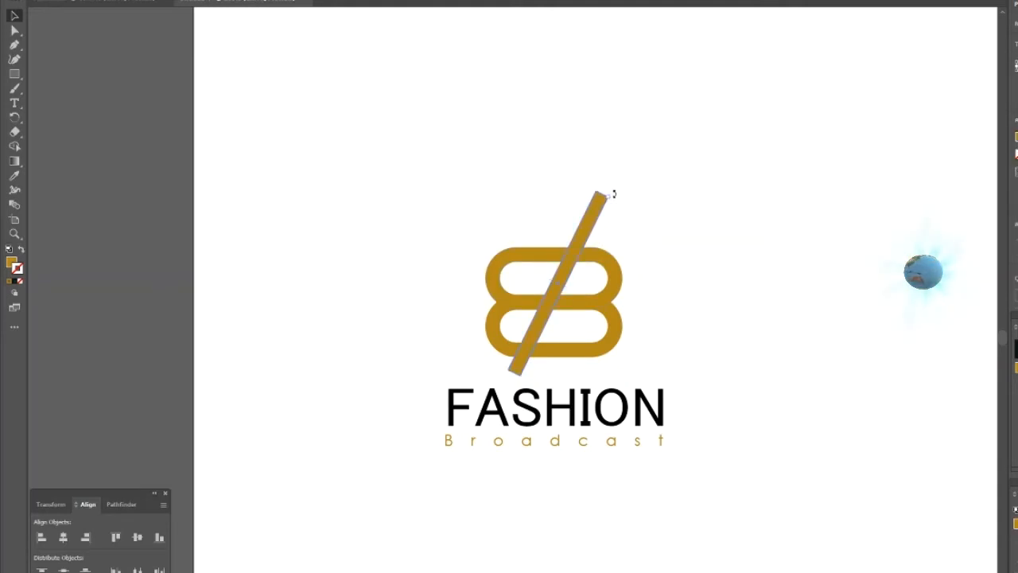
left_click_drag(613, 194, 591, 187)
left_click(598, 228)
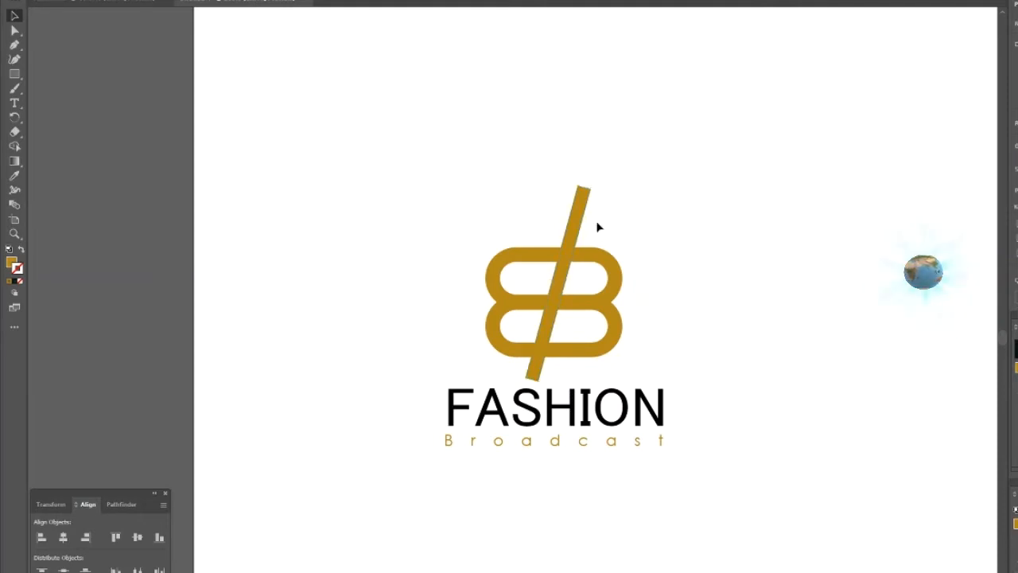
left_click_drag(576, 237, 570, 233)
Use Shape Builder on the pills and bar to remove the bar's upper end and the pill parts left of it, leaving a slanted B
left_click_drag(642, 223, 539, 331)
left_click(15, 146)
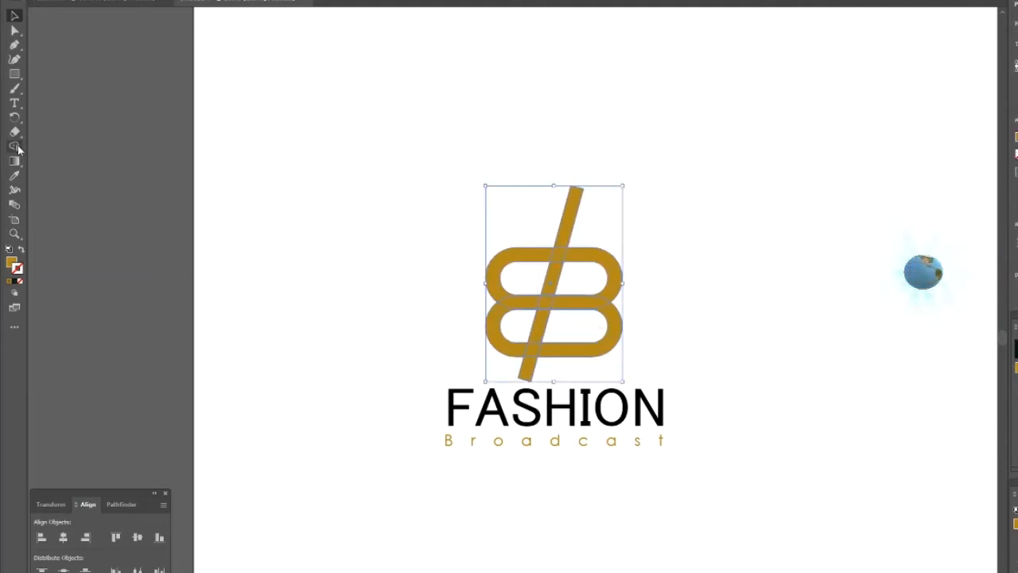
left_click_drag(485, 208, 592, 232)
mouse_move(543, 263)
left_mouse_down()
mouse_move(512, 318)
mouse_move(513, 364)
left_mouse_up()
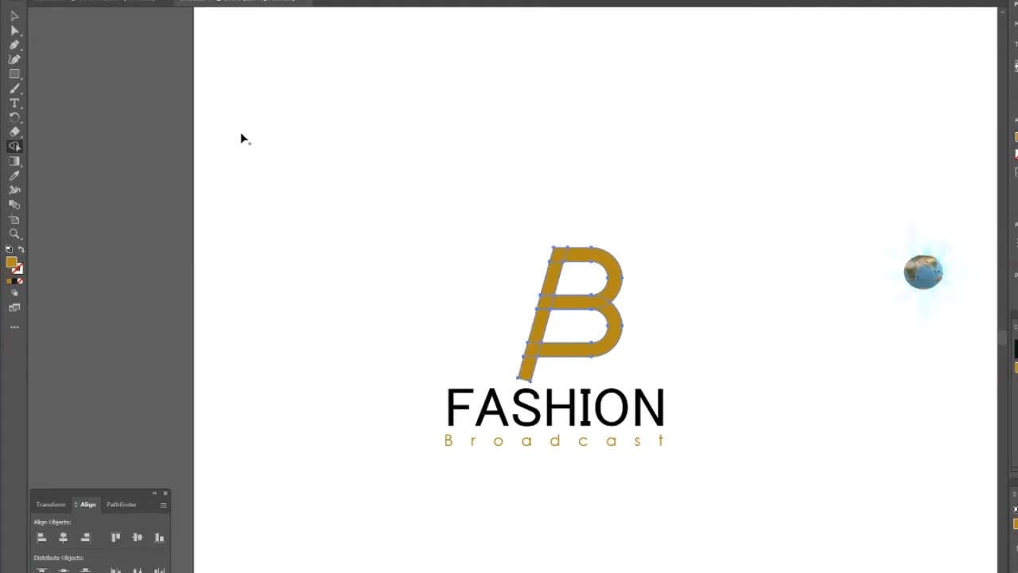
left_click(14, 15)
left_click(448, 187)
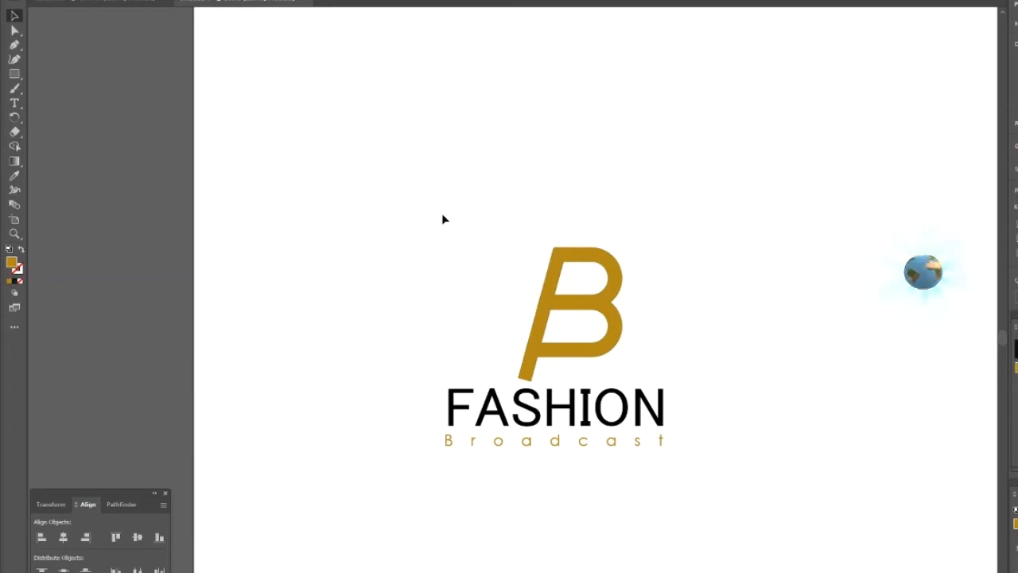
Duplicate the slanted stem bar to the right so the copy crosses the B's top, middle and bottom arms
left_click_drag(546, 333, 582, 322)
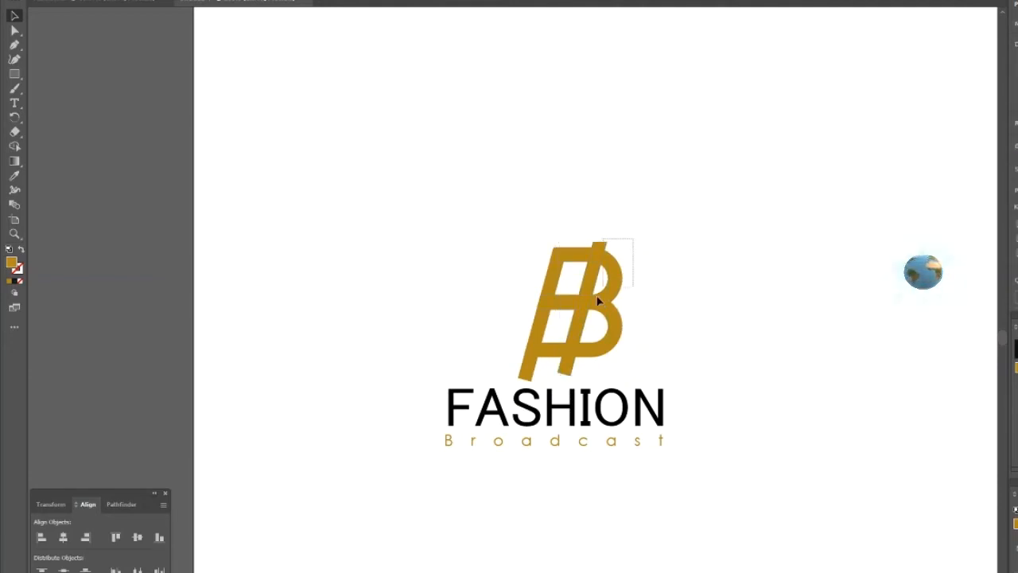
left_click(571, 358, "shift")
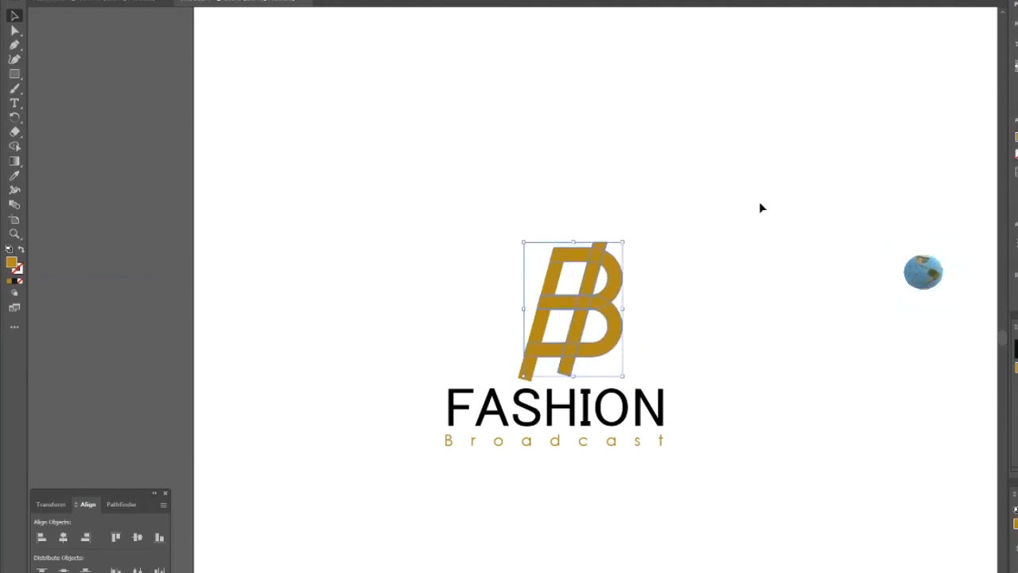
Try to cut the duplicated bar out of the B with Shape Builder and delete the stub below the bottom arm
left_click(14, 145)
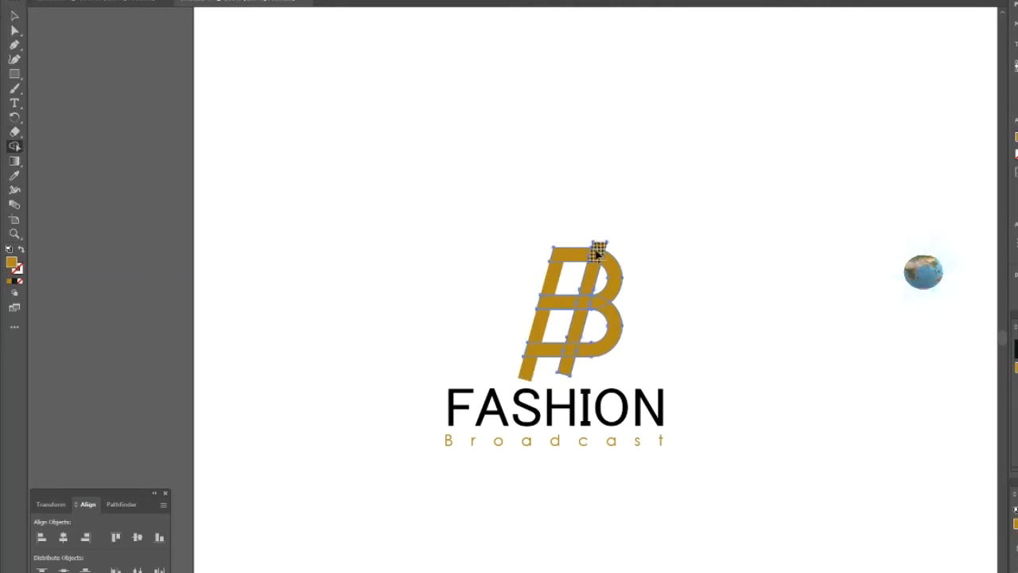
left_click_drag(597, 251, 579, 335)
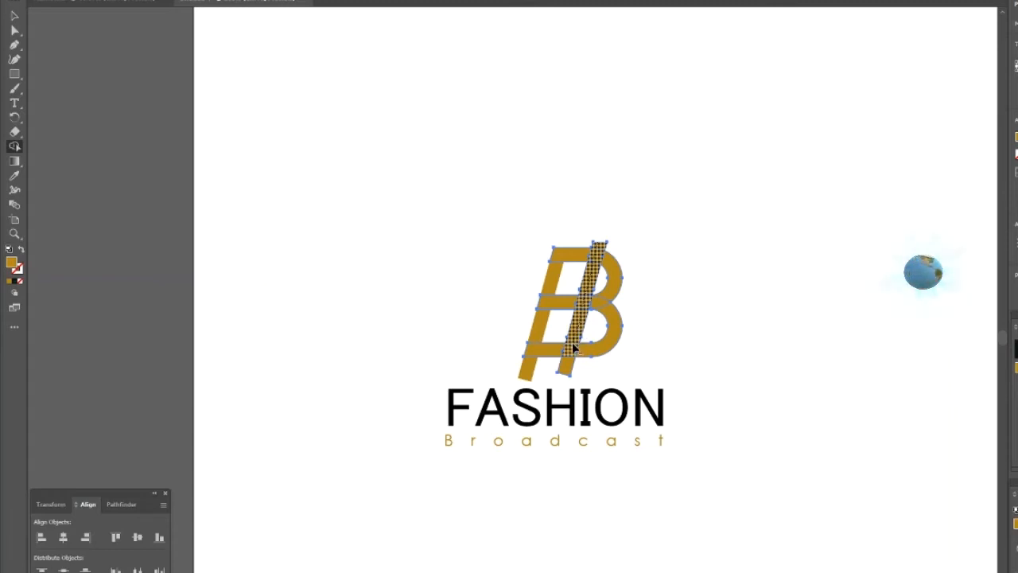
left_click_drag(574, 347, 577, 350)
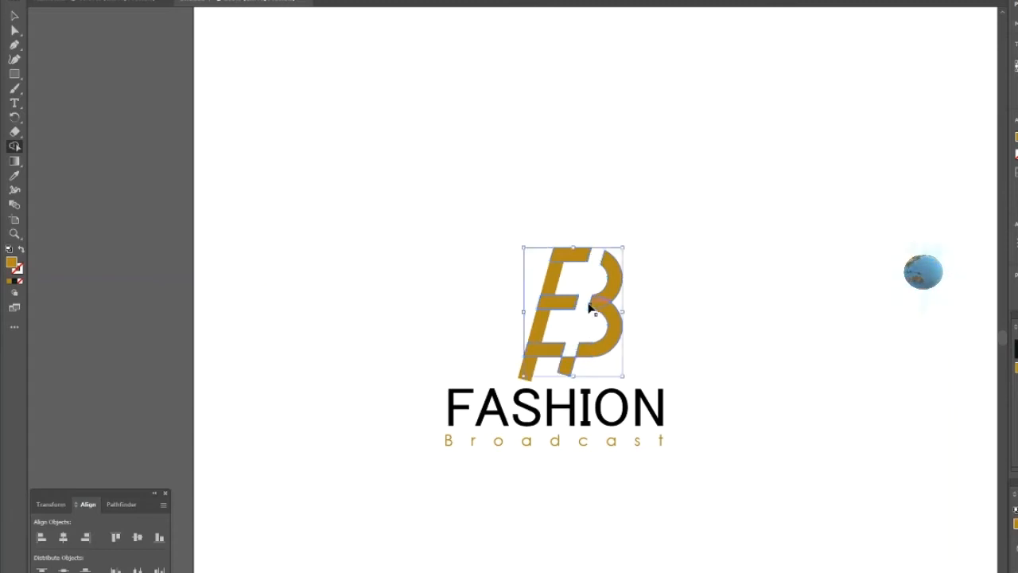
left_click_drag(579, 315, 603, 242)
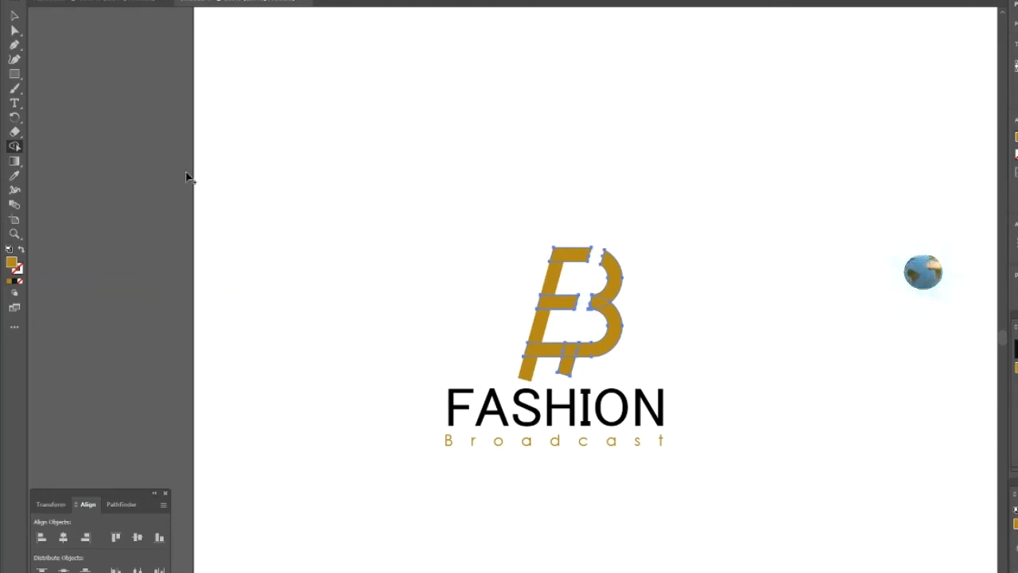
left_click(14, 15)
left_click(359, 175)
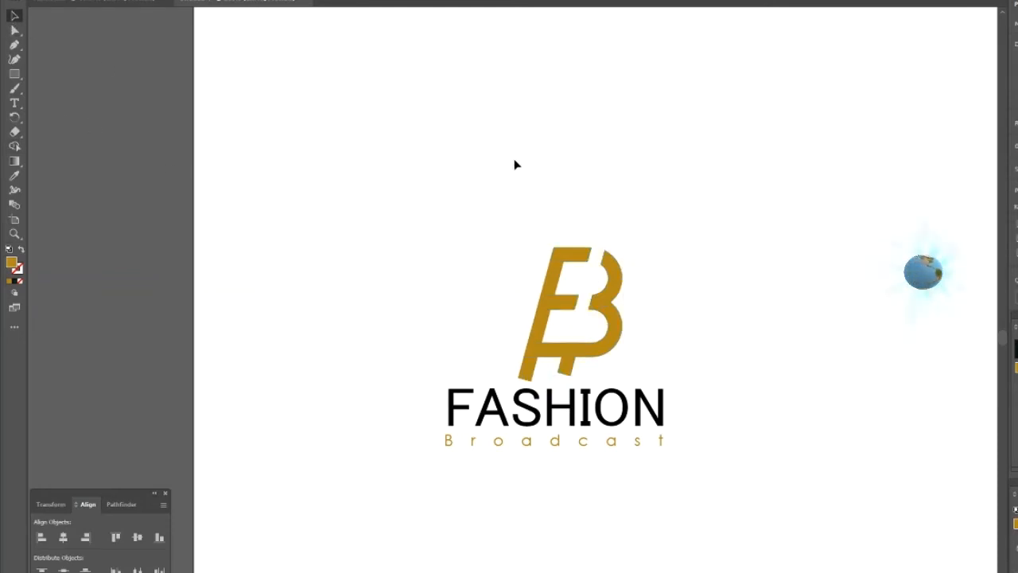
left_click(568, 368)
key("Delete")
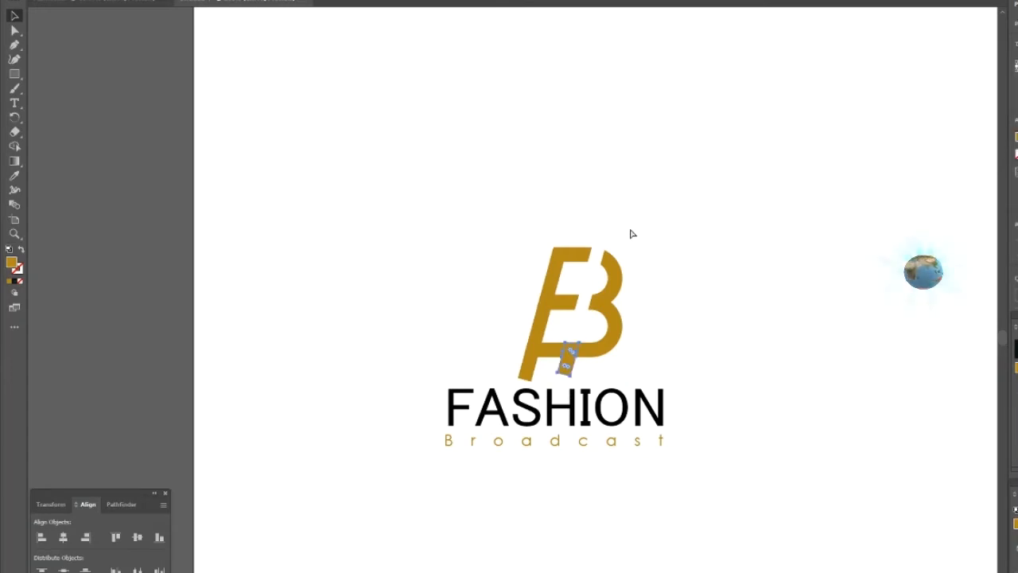
Use Shape Builder to remove the second bar from the middle and bottom arms, cutting slanted gaps while the top arm stays solid
left_click(586, 291)
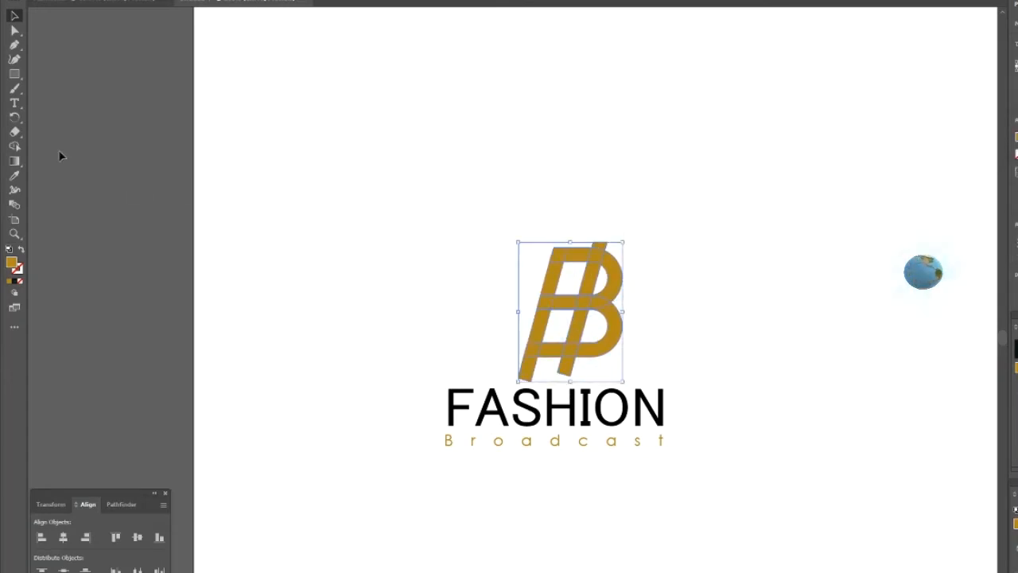
left_click(15, 149)
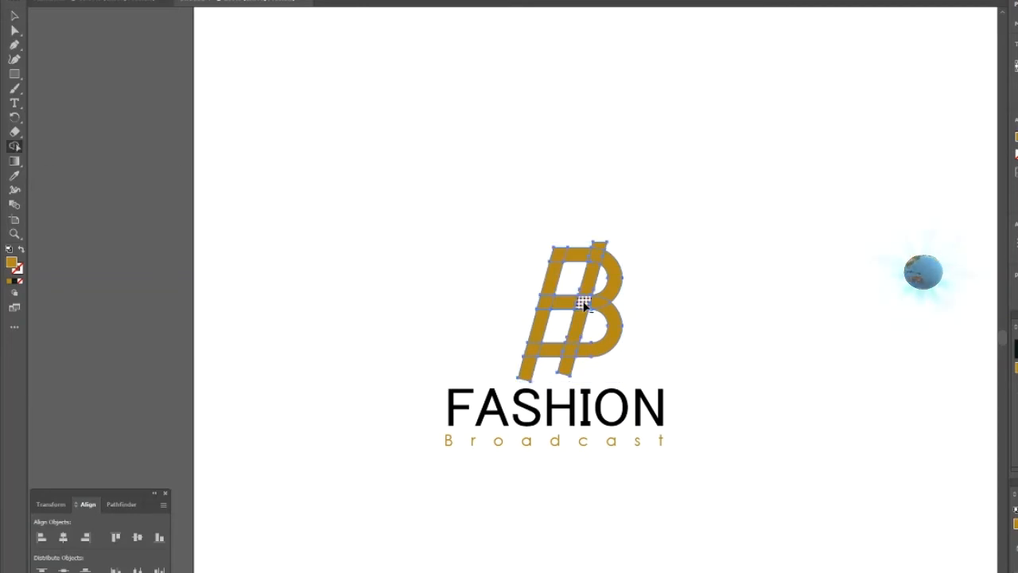
left_click(586, 297, "alt")
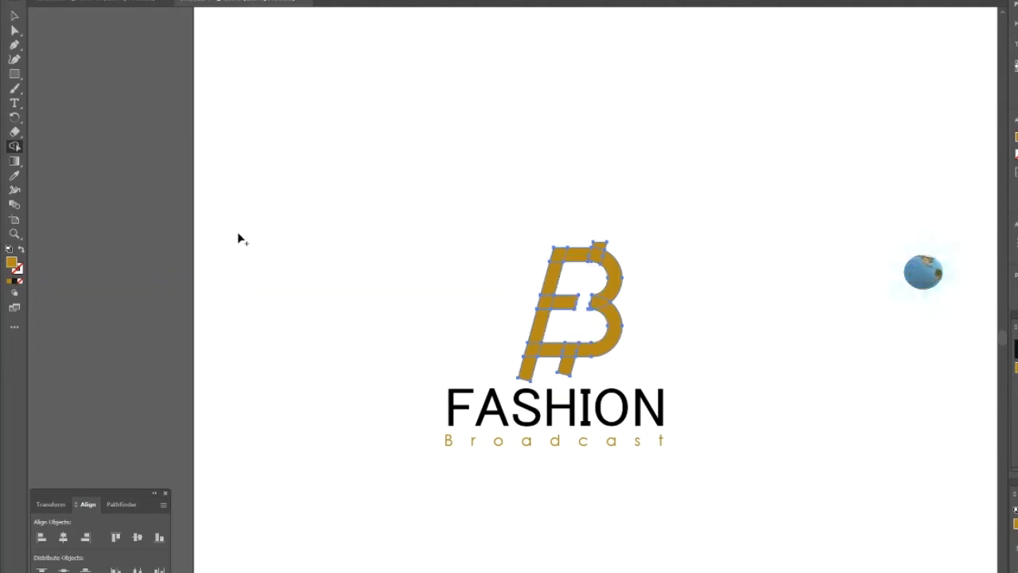
left_click(566, 358, "alt")
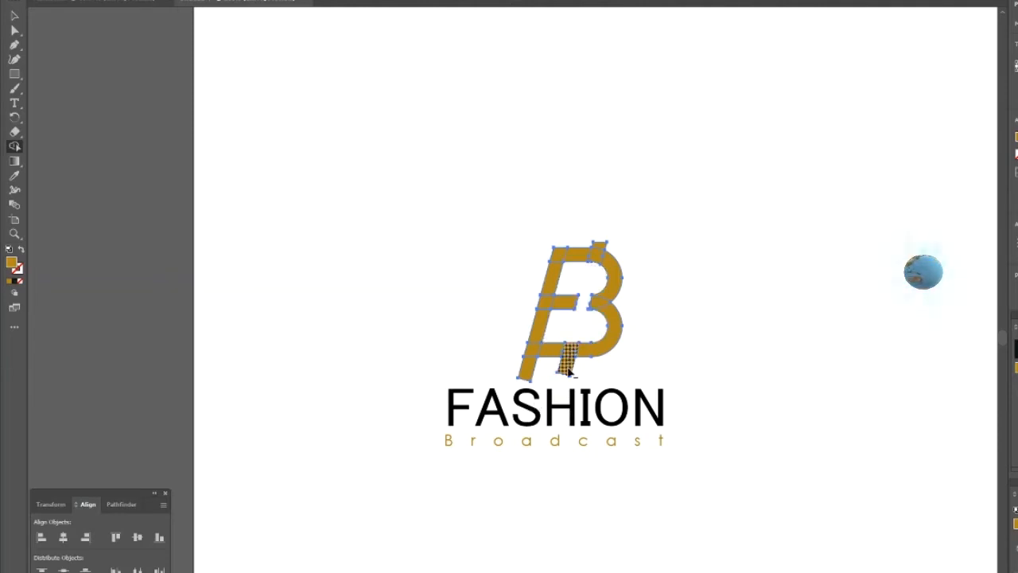
Delete the leftover bar piece on the B's top arm
left_click(14, 15)
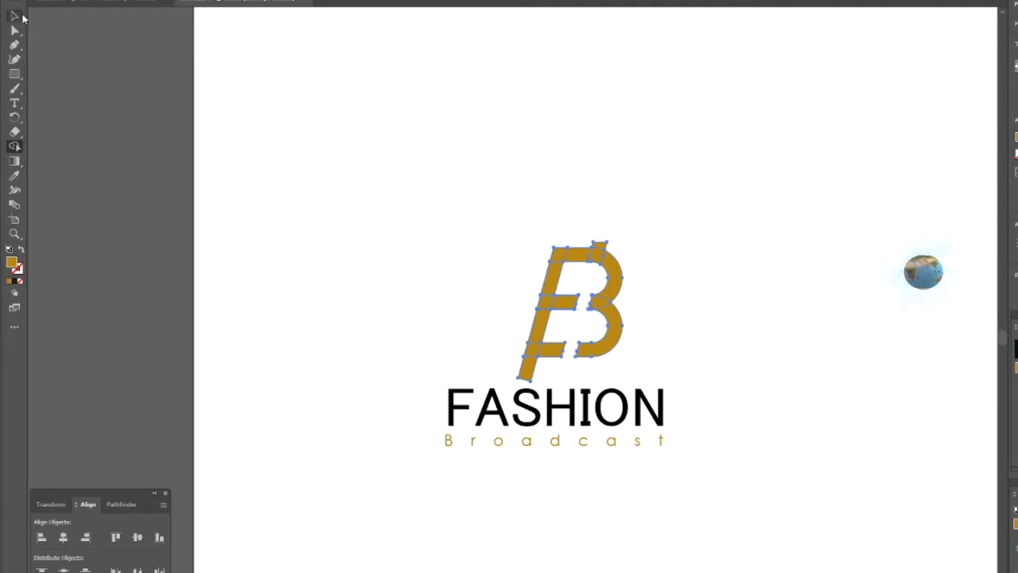
left_click(295, 106)
left_click(600, 252)
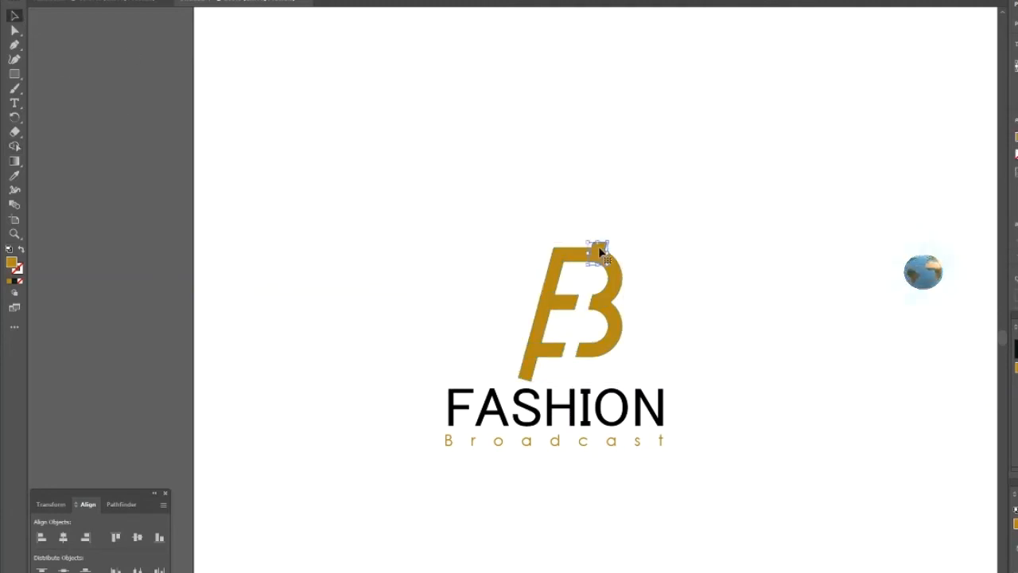
key("Delete")
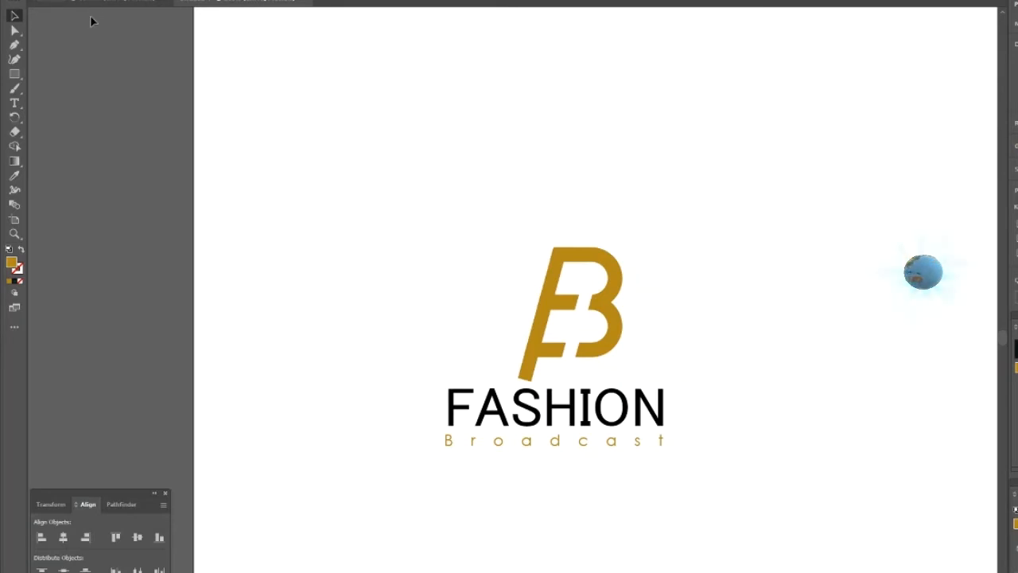
Duplicate the lower pill outline upward along the slant so its upper band sits directly above the middle arm
left_click(14, 73)
left_click(513, 308, "ctrl")
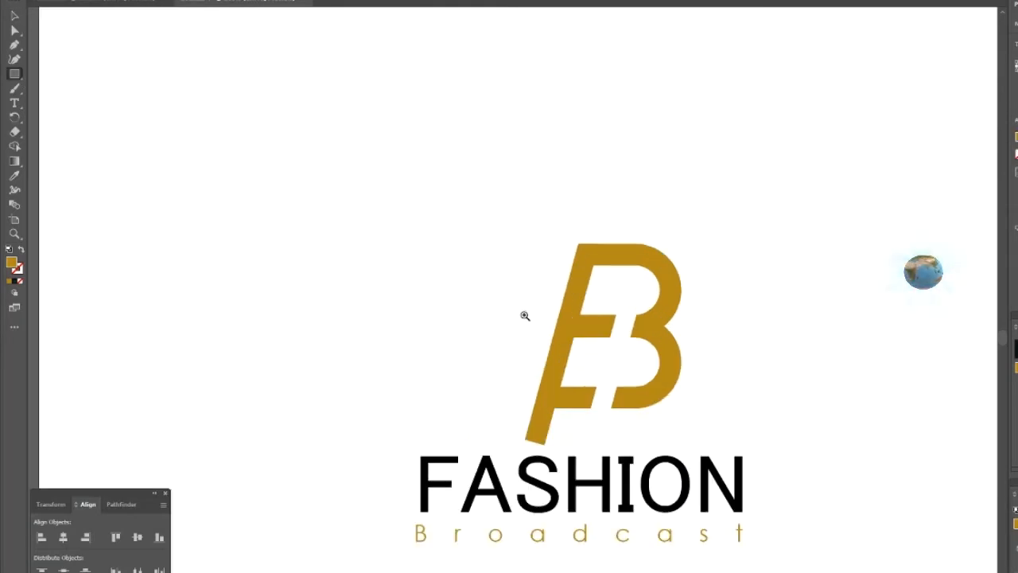
left_click(584, 324, "ctrl")
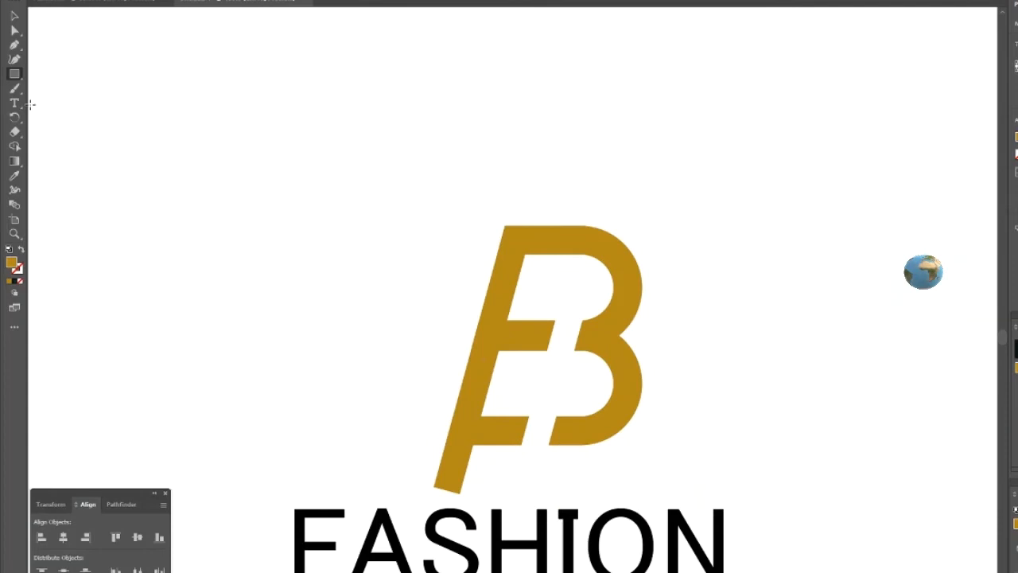
left_click(15, 15)
left_click(530, 337)
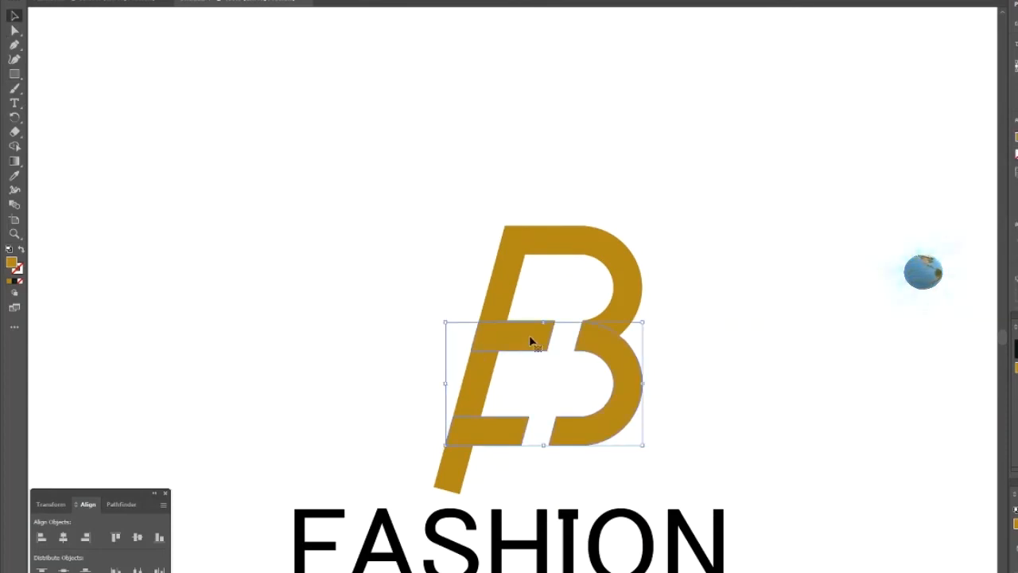
left_click_drag(531, 340, 537, 311)
Use Shape Builder on the stem and duplicated outline to remove the band above the middle arm, cutting a horizontal gap in the stem
left_click(516, 286, "shift")
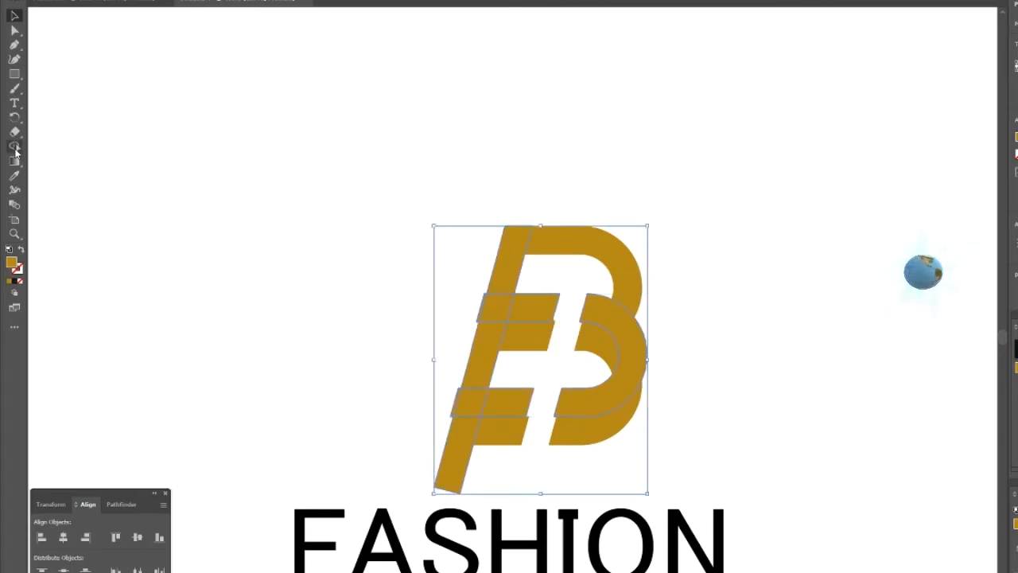
left_click(15, 148)
left_click_drag(473, 317, 557, 307)
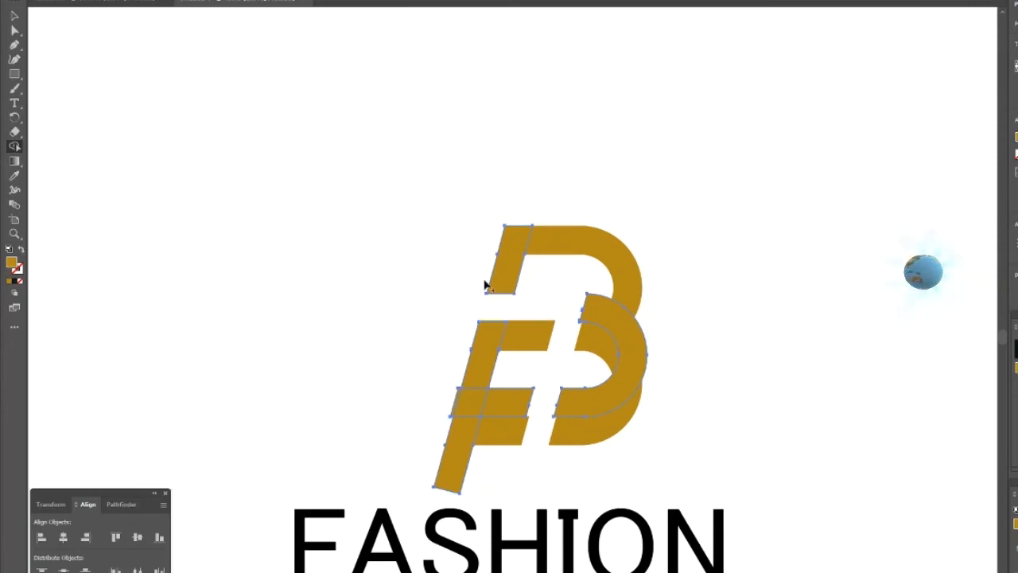
Delete the leftover pieces of the duplicated outline from the logo mark
left_click(14, 15)
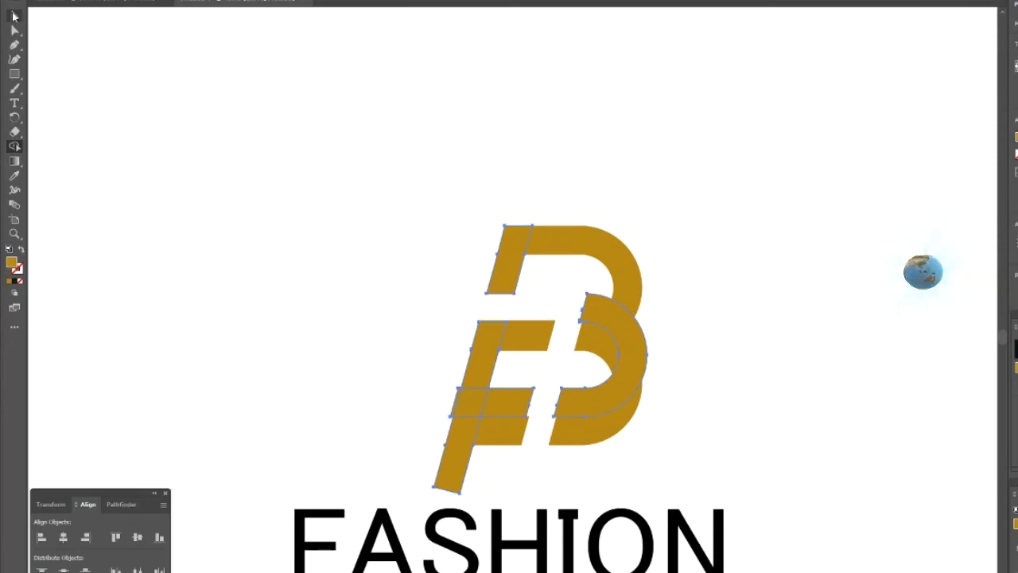
left_click(603, 323)
key("ctrl+shift+a")
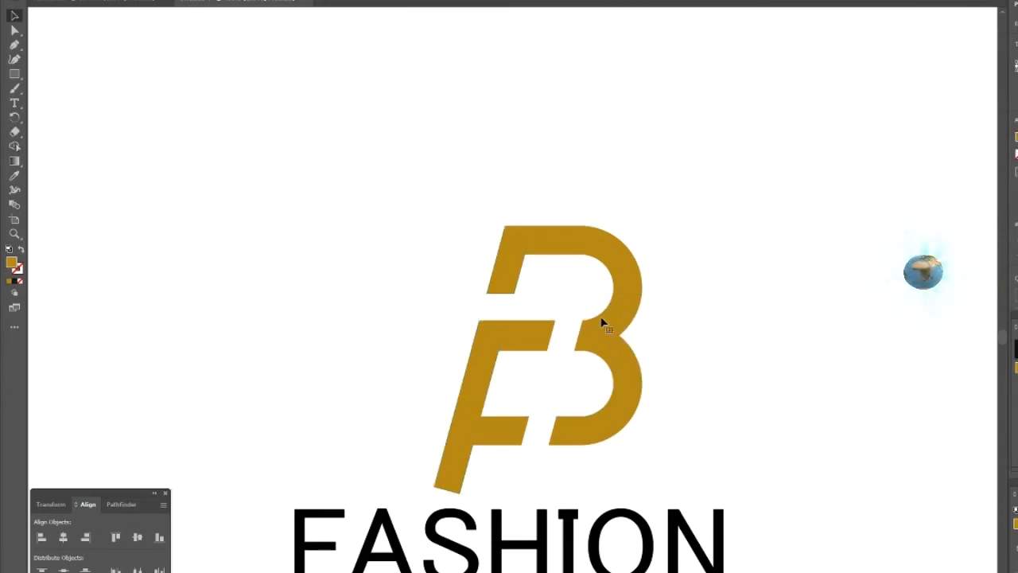
left_click(499, 264)
left_click(419, 256)
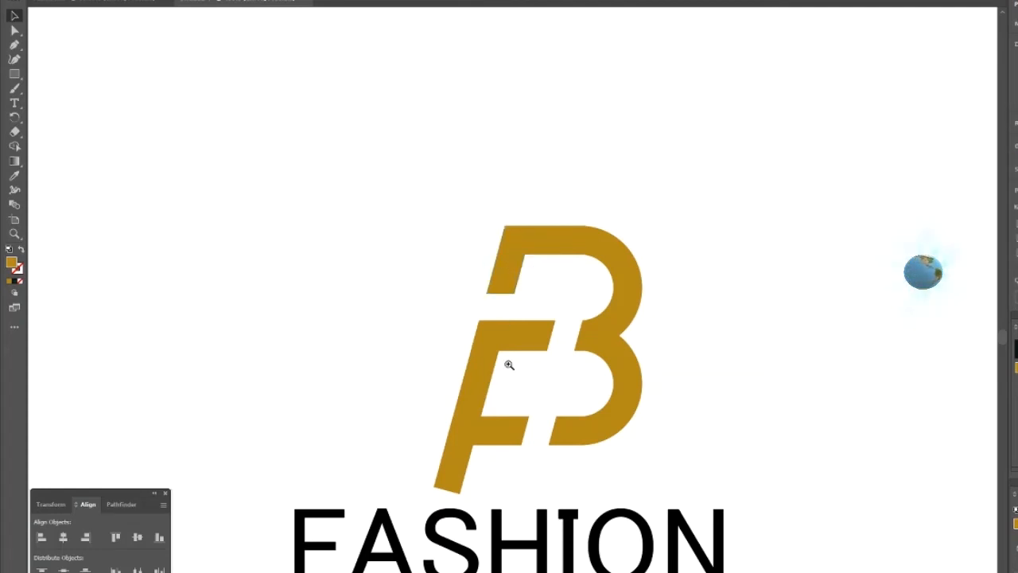
Unite the separate gold pieces of the logo mark
key("ctrl+minus")
key("ctrl+minus")
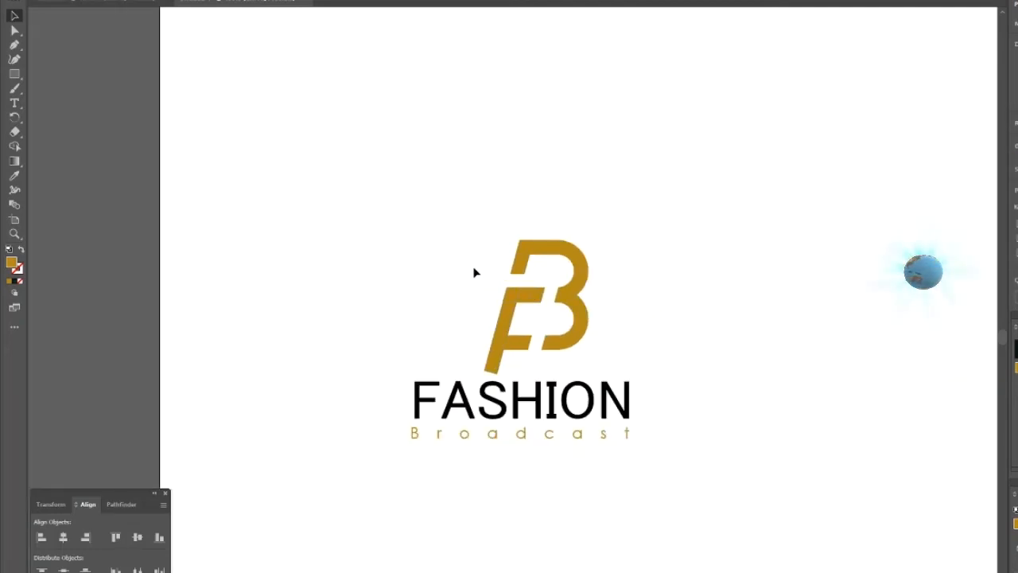
left_click_drag(466, 236, 592, 350)
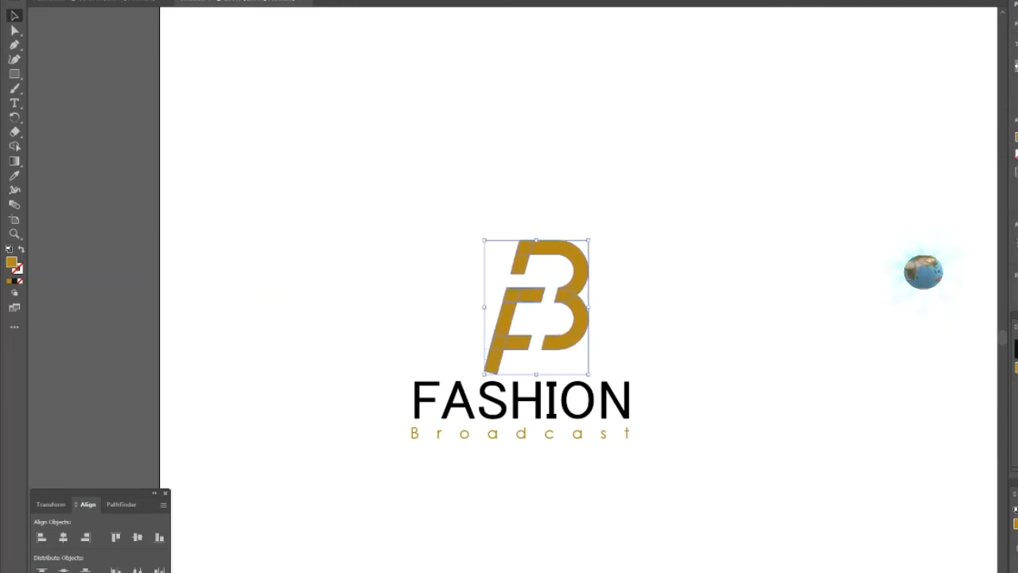
left_click(811, 300)
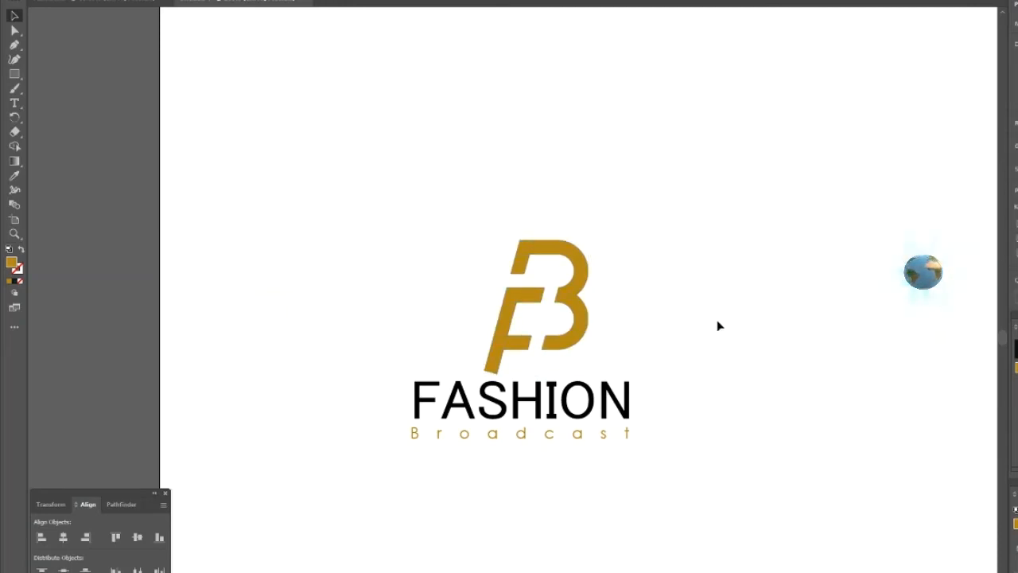
Centre the logo mark and both text lines horizontally on each other, and nudge the text lines slightly down
left_click_drag(636, 295, 466, 430)
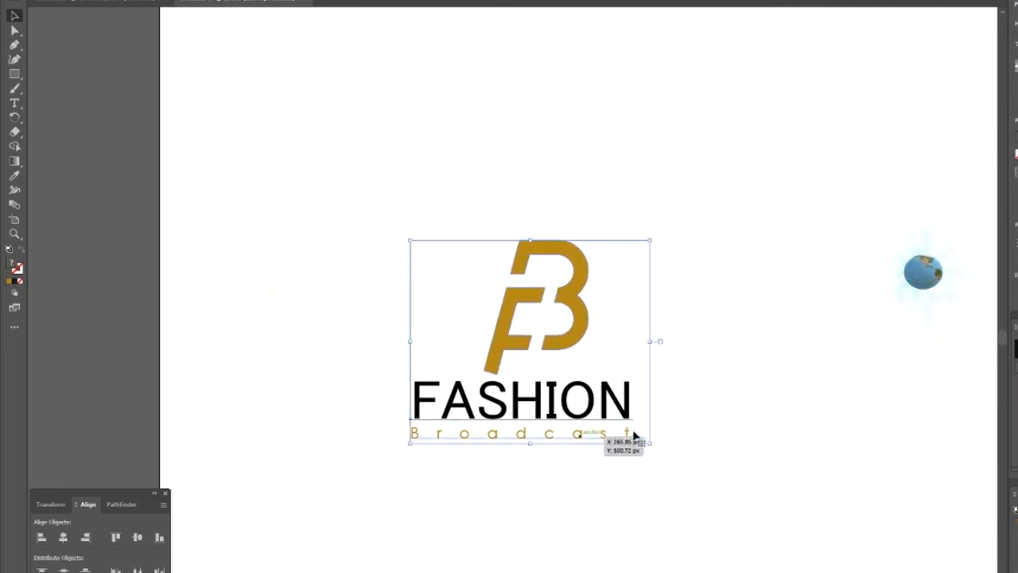
key("Right")
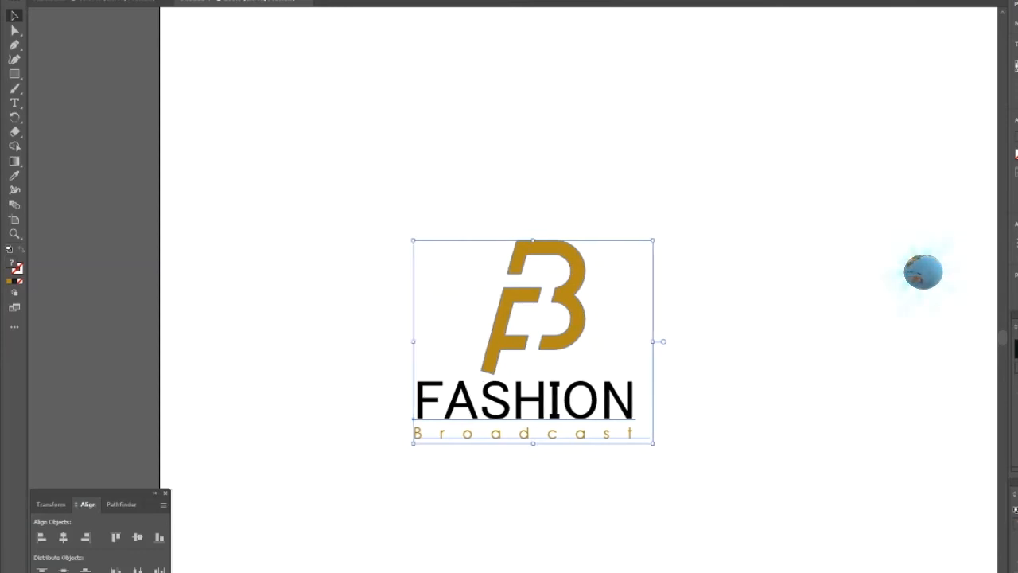
left_click(779, 303)
left_click(554, 385)
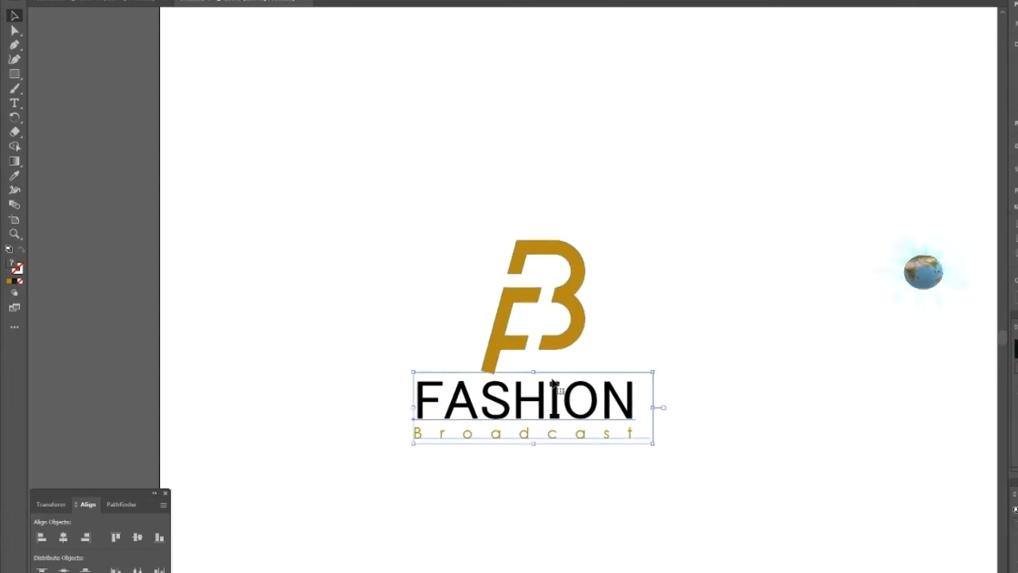
left_click(694, 319)
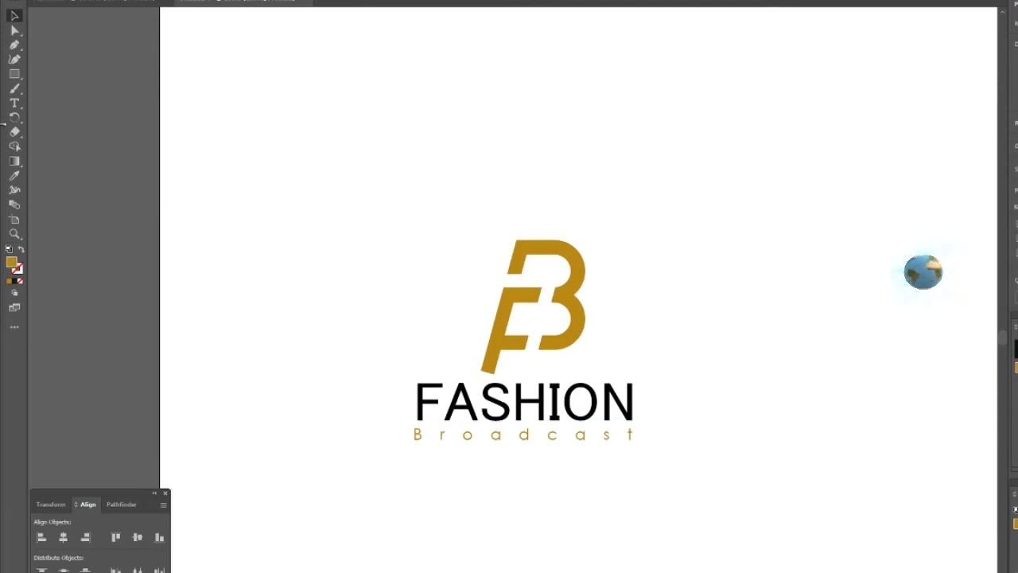
Draw a flat rectangle across the stem's lower tip and remove it together with the tip using Shape Builder, leaving a horizontal end
left_click(14, 74)
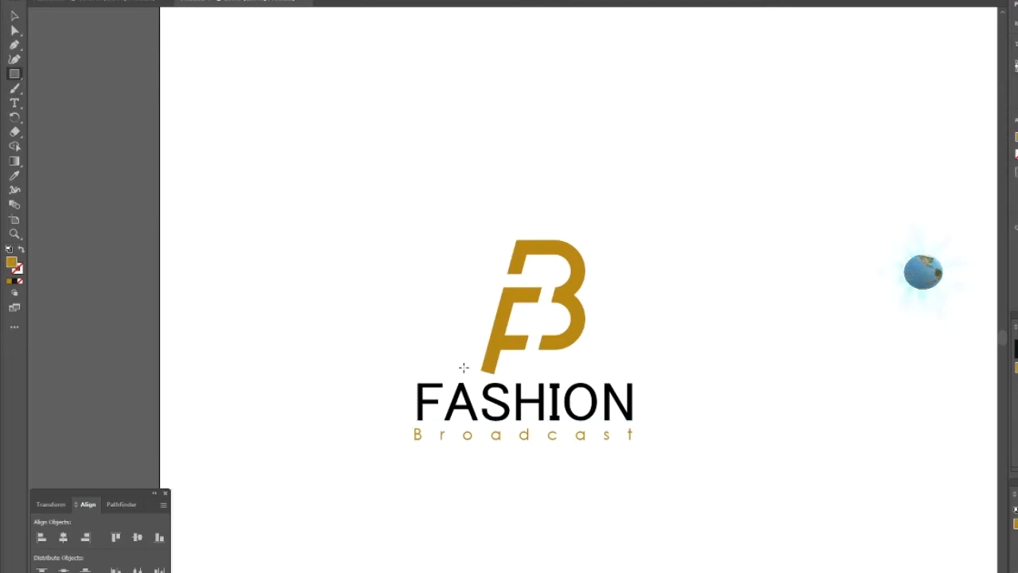
mouse_move(464, 367)
left_mouse_down()
mouse_move(537, 390)
mouse_move(523, 383)
left_mouse_up()
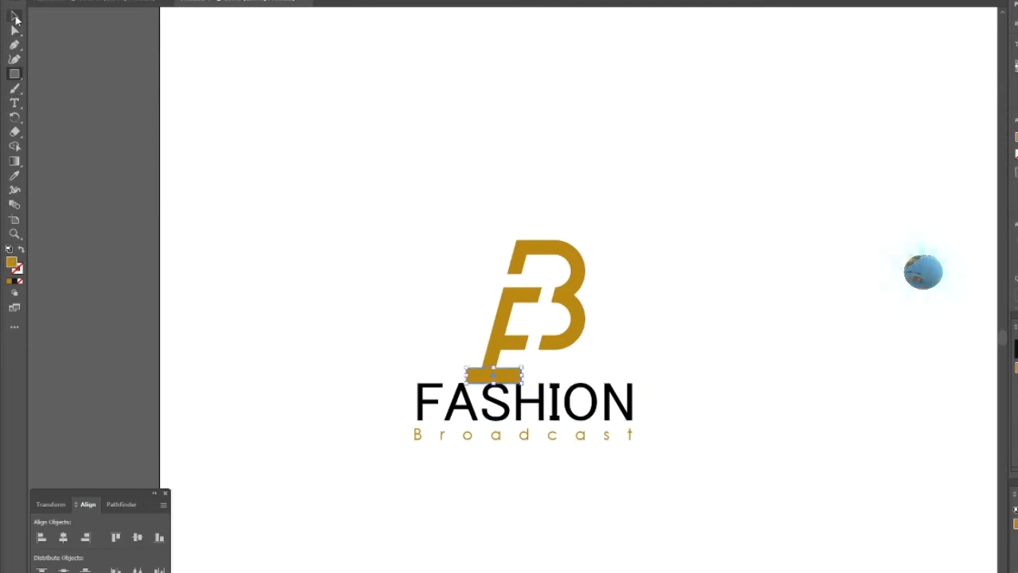
left_click(500, 348)
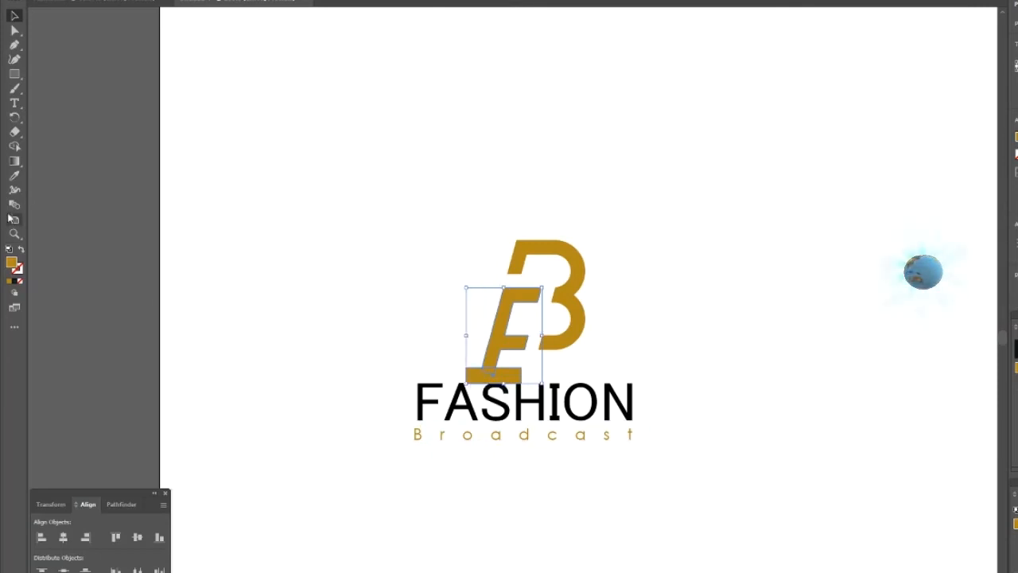
left_click(15, 147)
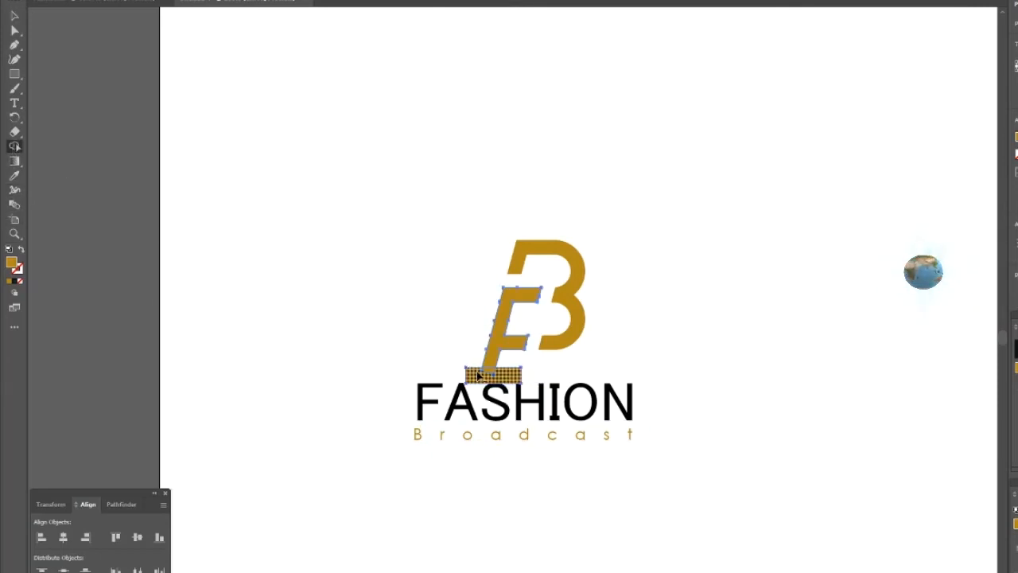
left_click(489, 373, "alt")
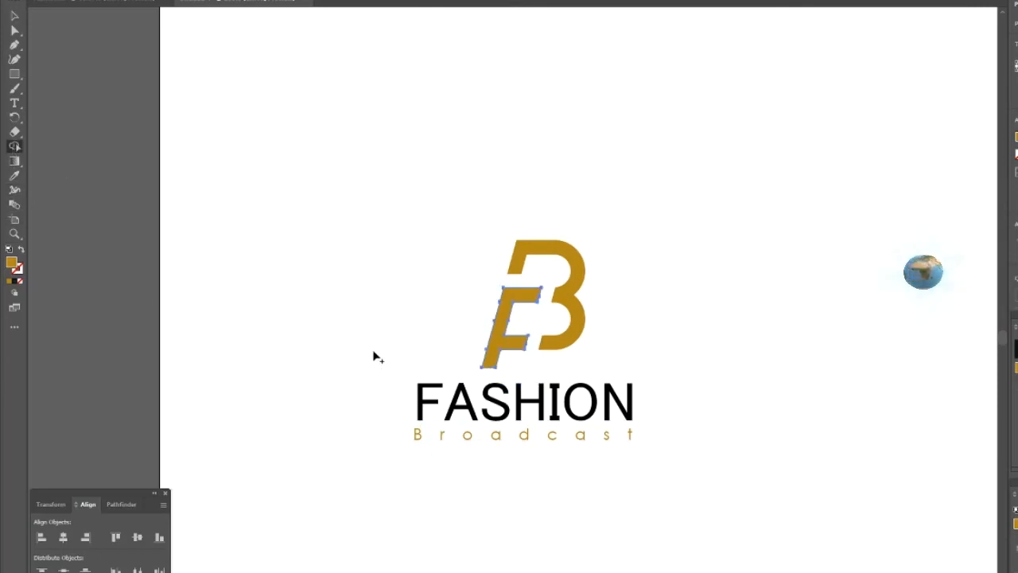
Move the complete logo, gold mark with both text lines, slightly up and to the right on the artboard
left_click(14, 15)
left_click(389, 202)
left_click_drag(388, 201, 599, 317)
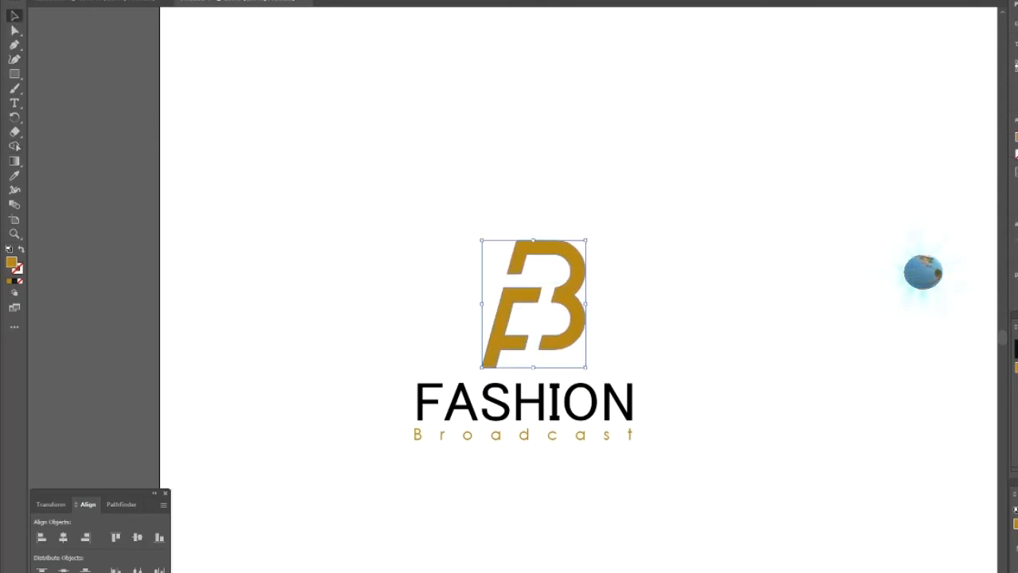
left_click_drag(712, 266, 501, 464)
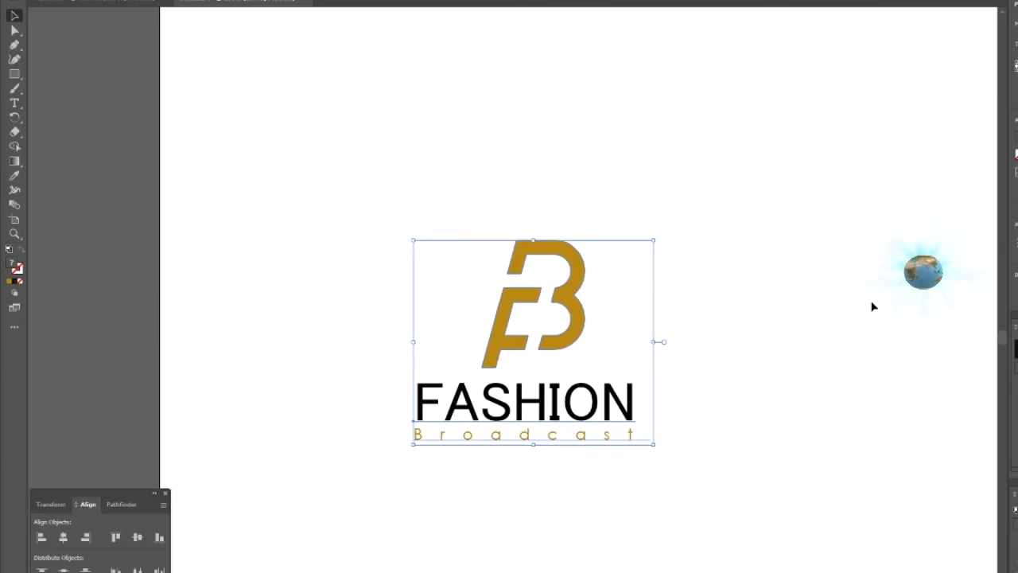
left_click(750, 334)
left_click(500, 334, "ctrl+alt")
left_click(541, 323, "ctrl+alt")
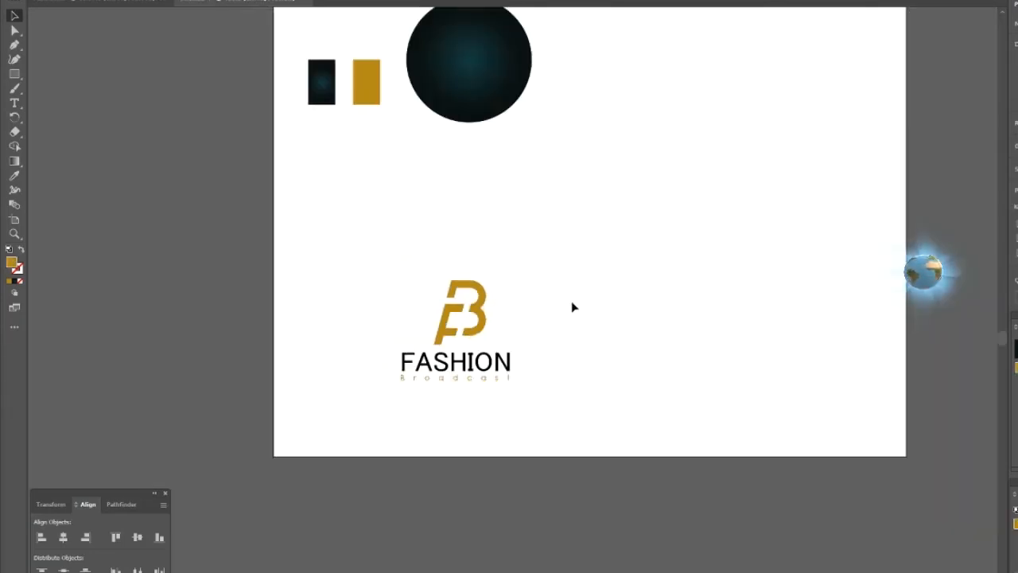
left_click_drag(573, 305, 562, 391)
left_click_drag(541, 351, 395, 503)
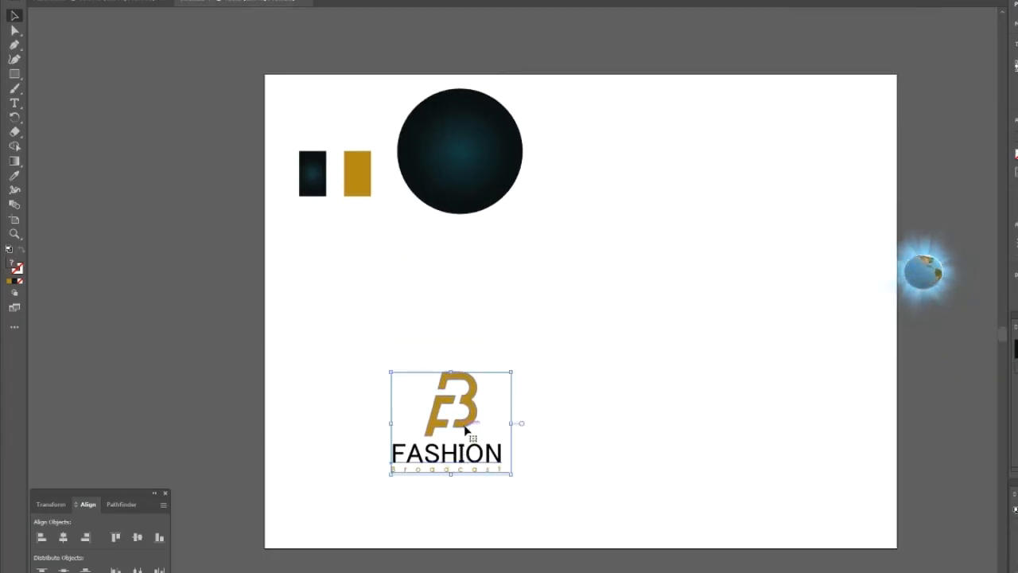
left_click_drag(467, 428, 486, 390)
left_click(659, 350)
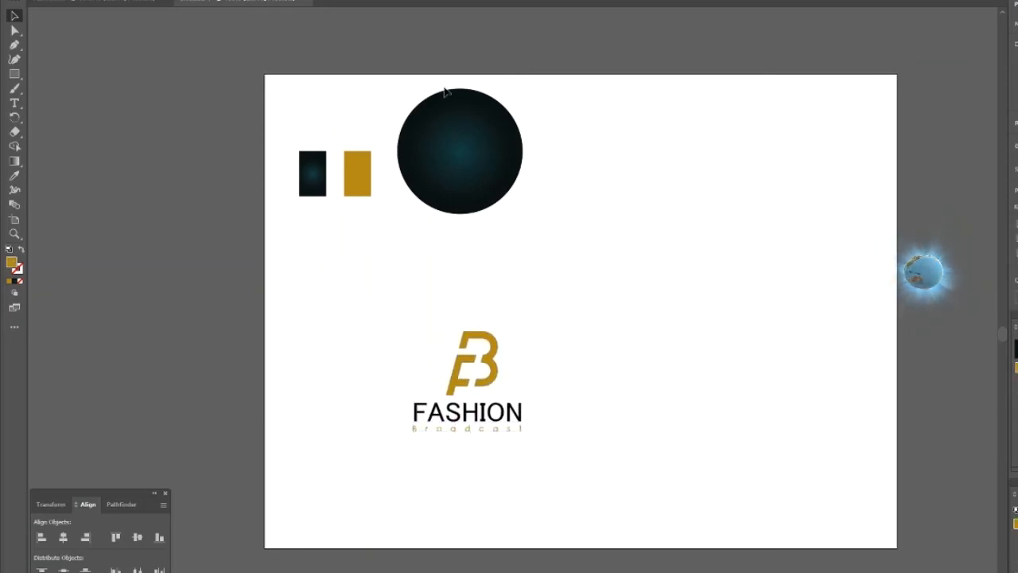
Duplicate the dark gradient circle and place the copy diagonally below the original, above the logo
left_click(468, 138)
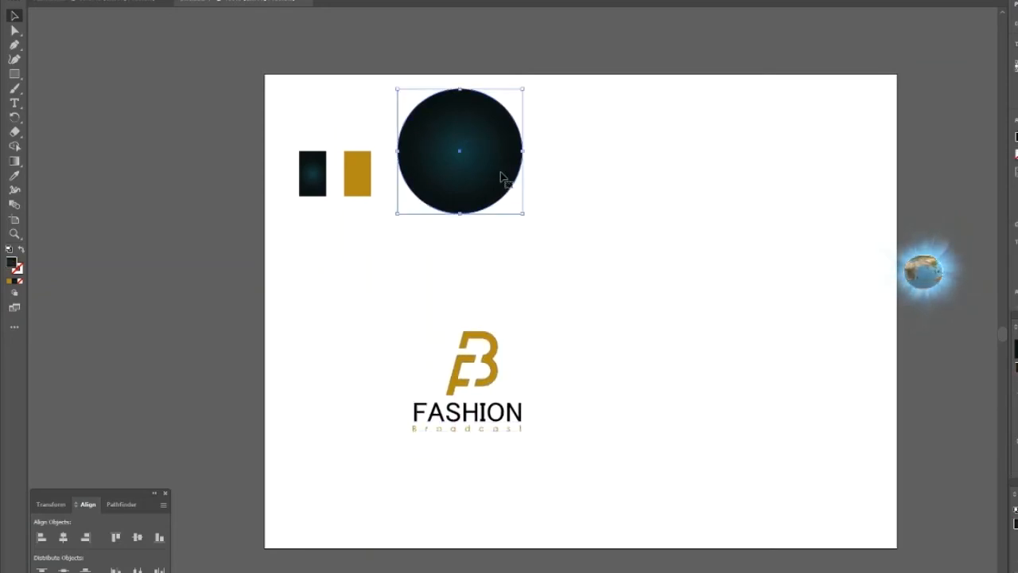
left_click_drag(498, 202, 598, 229)
left_click(573, 357)
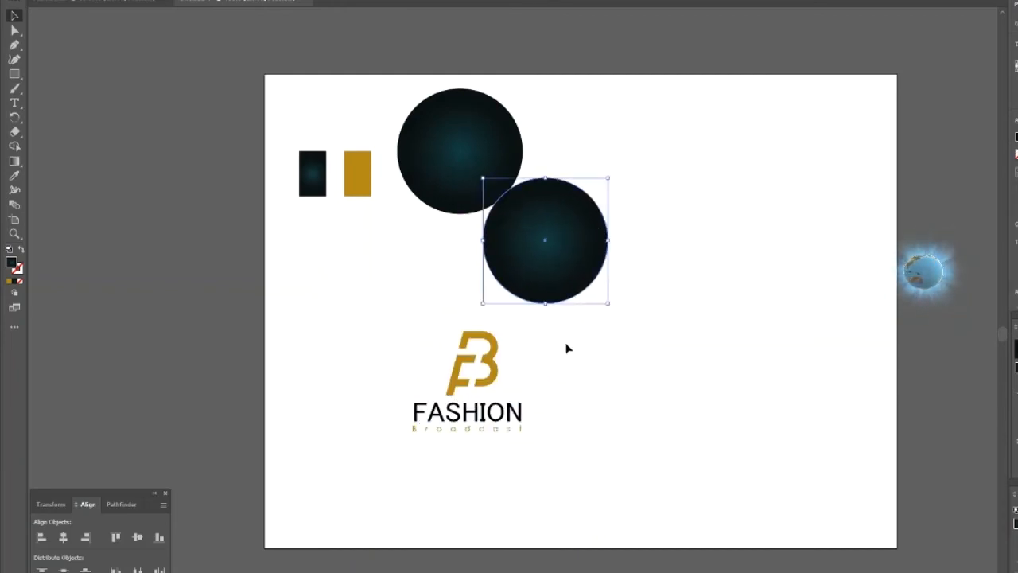
Duplicate the complete logo beside the original and place the copied dark circle behind the duplicate
left_click(464, 392)
left_click_drag(464, 392, 592, 406)
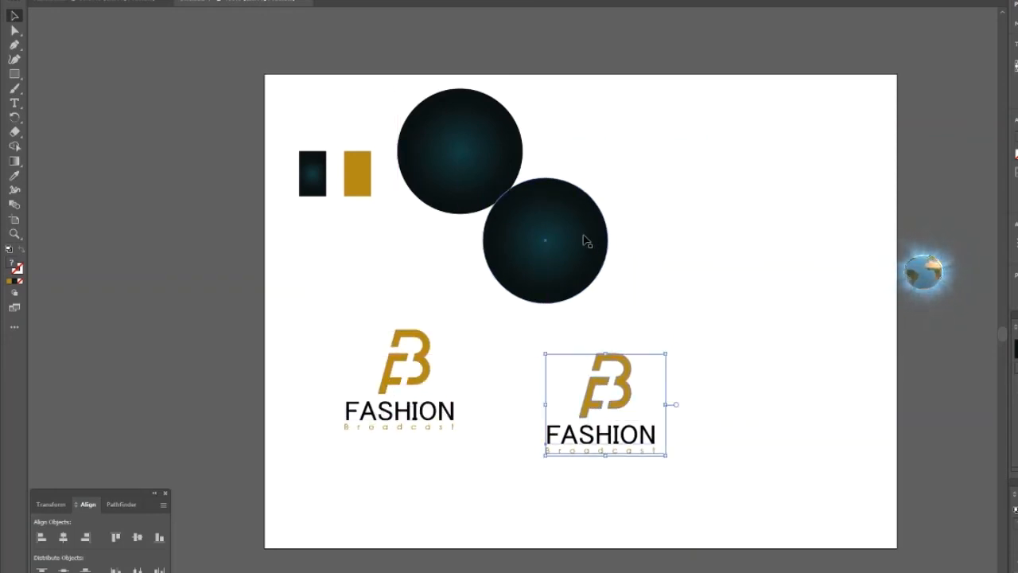
mouse_move(584, 236)
left_mouse_down()
mouse_move(650, 401)
mouse_move(639, 412)
left_mouse_up()
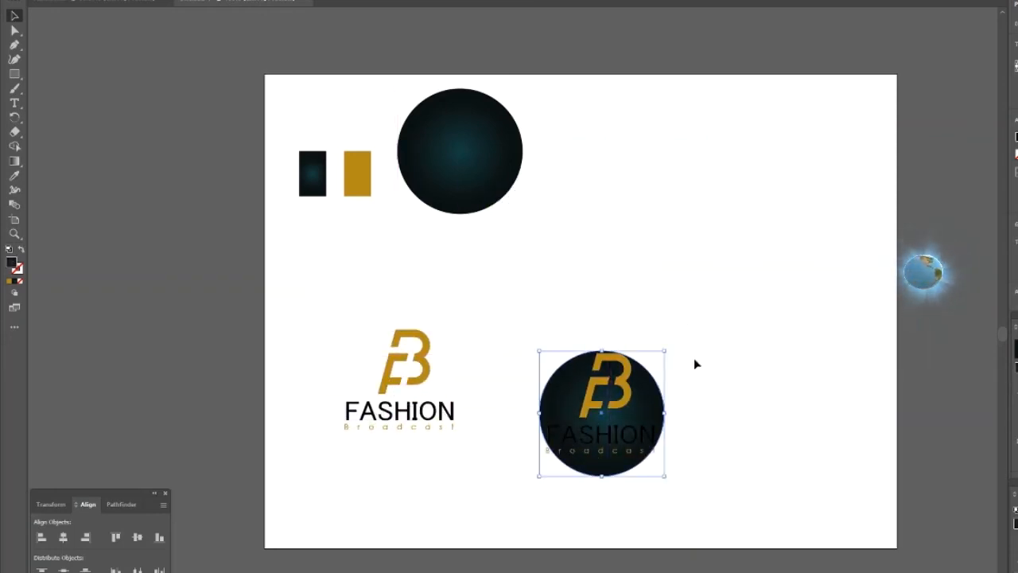
Centre the duplicate logo and the circle behind it horizontally on each other
left_click_drag(699, 353, 539, 442)
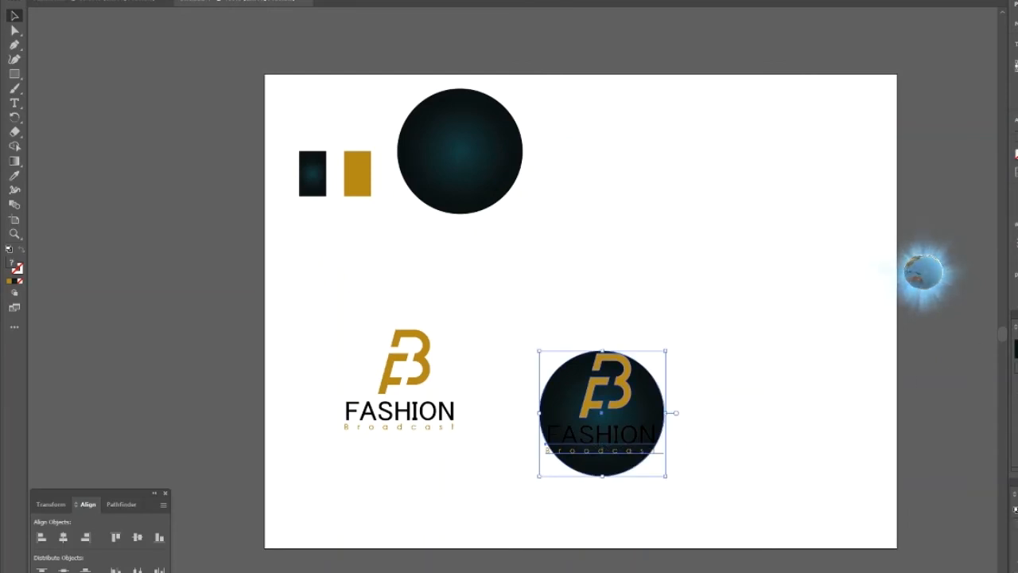
key("Right")
key("Right")
key("Right")
left_click(138, 537)
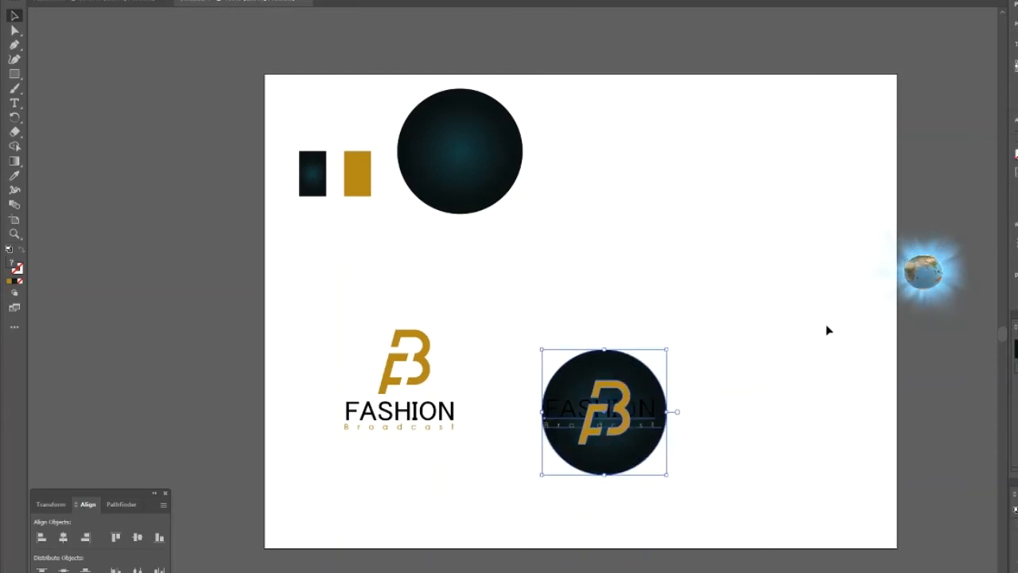
key("a")
key("ctrl+z")
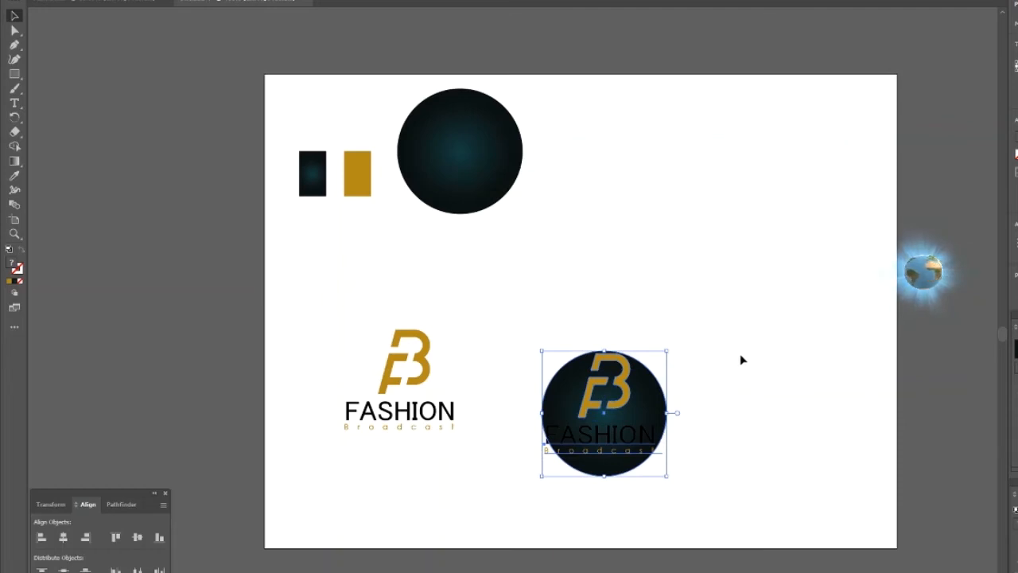
Group the gold mark and the text of the logo copy on the circle
left_click(621, 439)
left_click(619, 407, "shift")
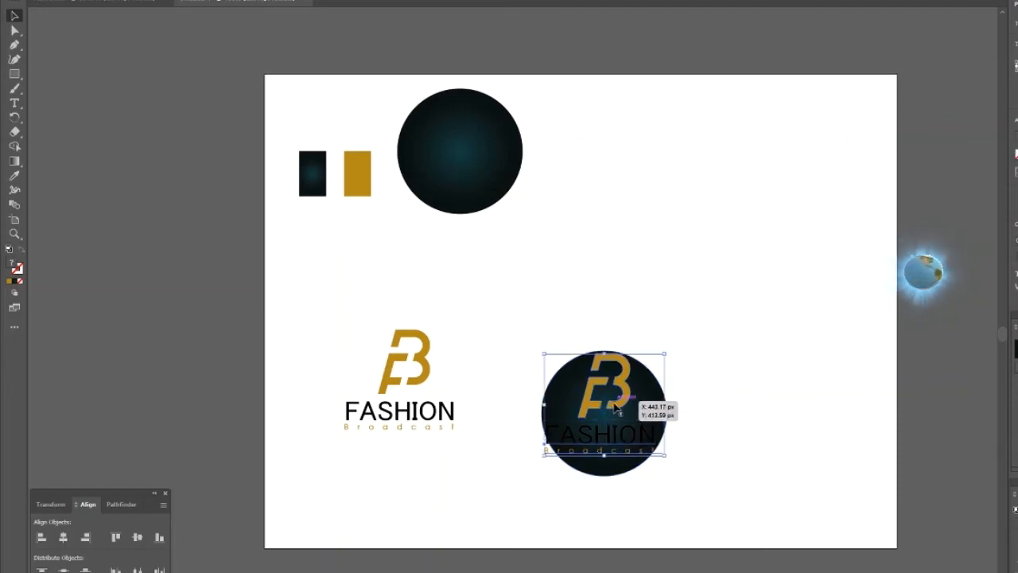
right_click(619, 407)
left_click(643, 491)
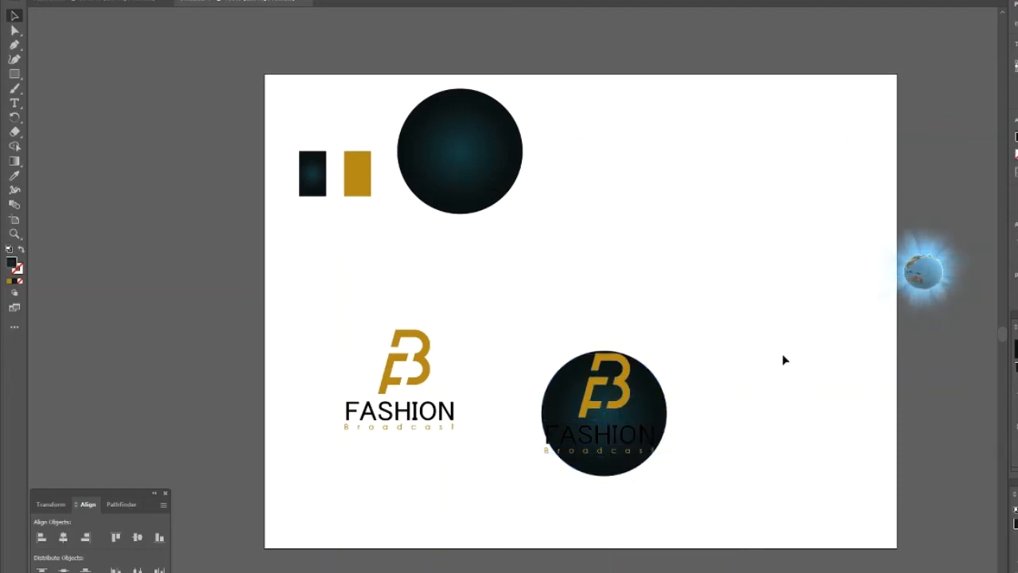
Centre the grouped logo copy and its dark circle vertically on each other
left_click_drag(790, 329, 605, 467)
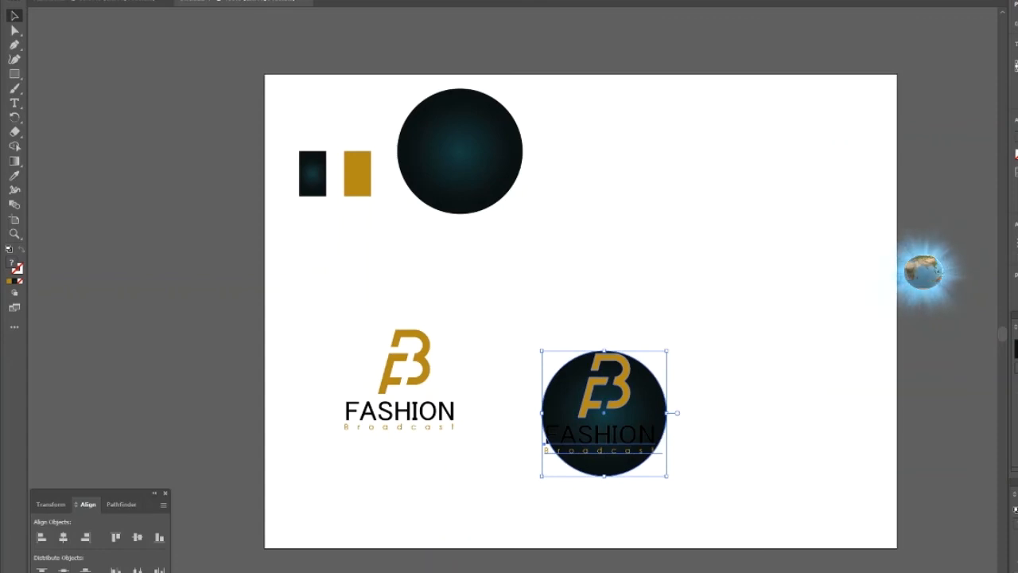
left_click(138, 538)
left_click(711, 321)
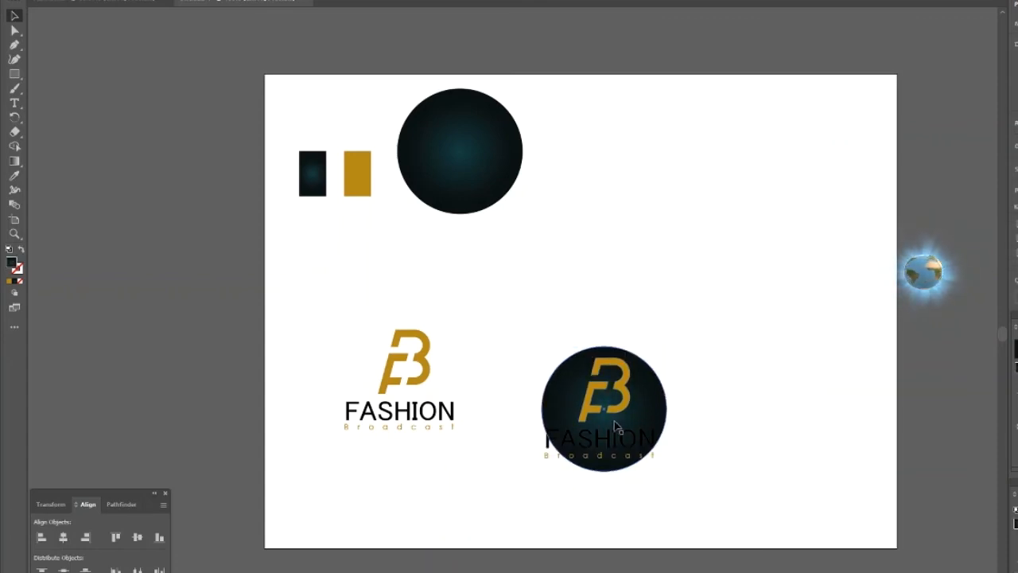
Scale the logo copy down about its centre so it fits inside the circle with a clear margin
left_click(615, 415)
mouse_move(667, 460)
left_mouse_down()
mouse_move(673, 447)
mouse_move(659, 448)
left_mouse_up()
left_click(735, 406)
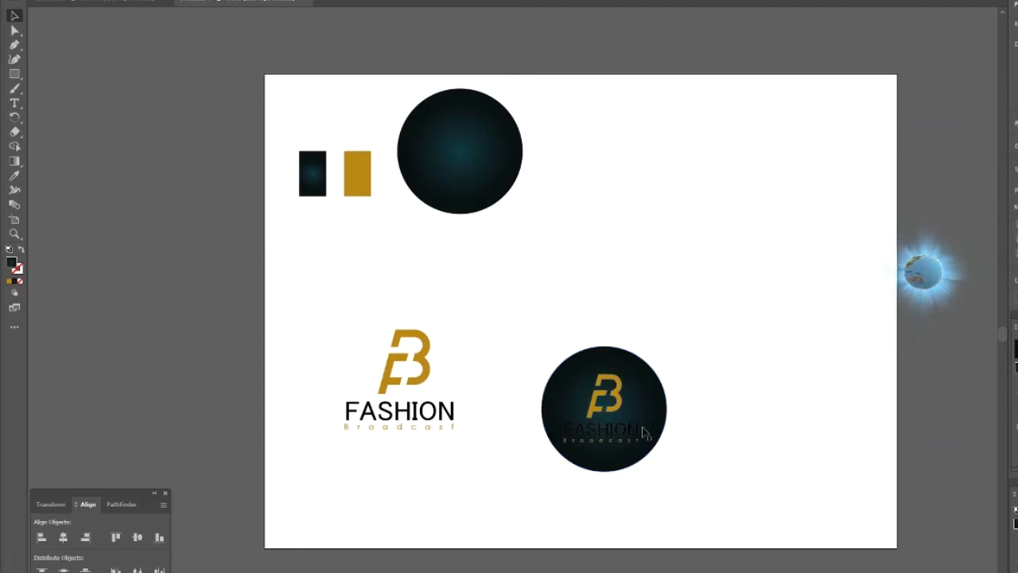
left_click_drag(617, 399, 621, 404)
left_click(660, 358)
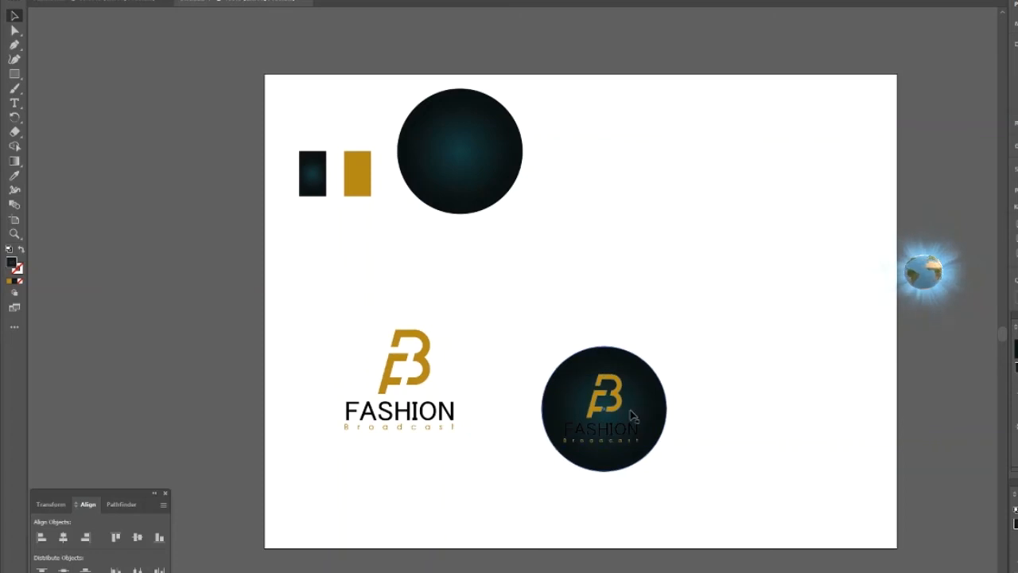
left_click(623, 426)
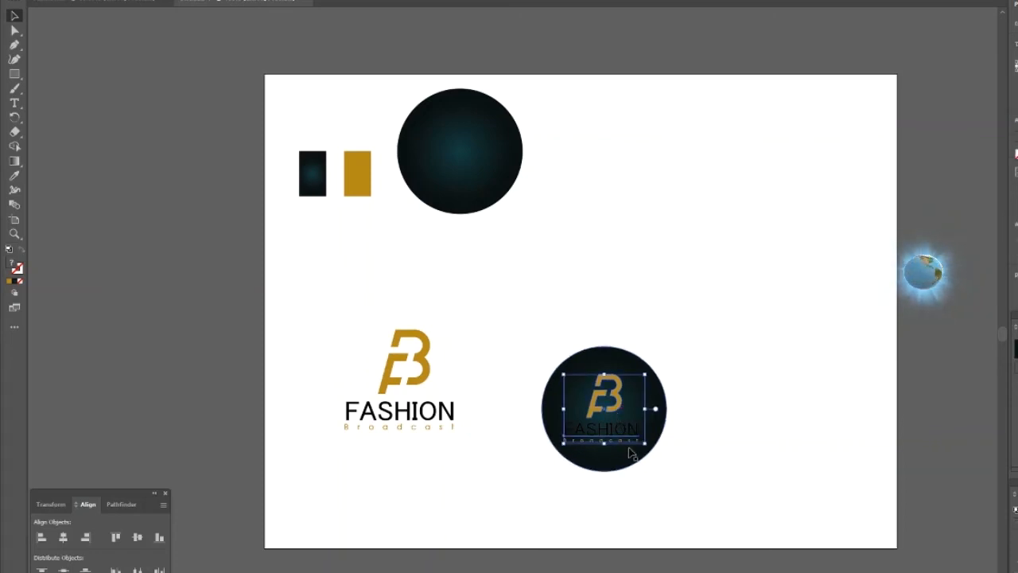
left_click_drag(647, 448, 650, 452)
left_click(716, 405)
Ungroup the logo copy on the dark circle
left_click(614, 432)
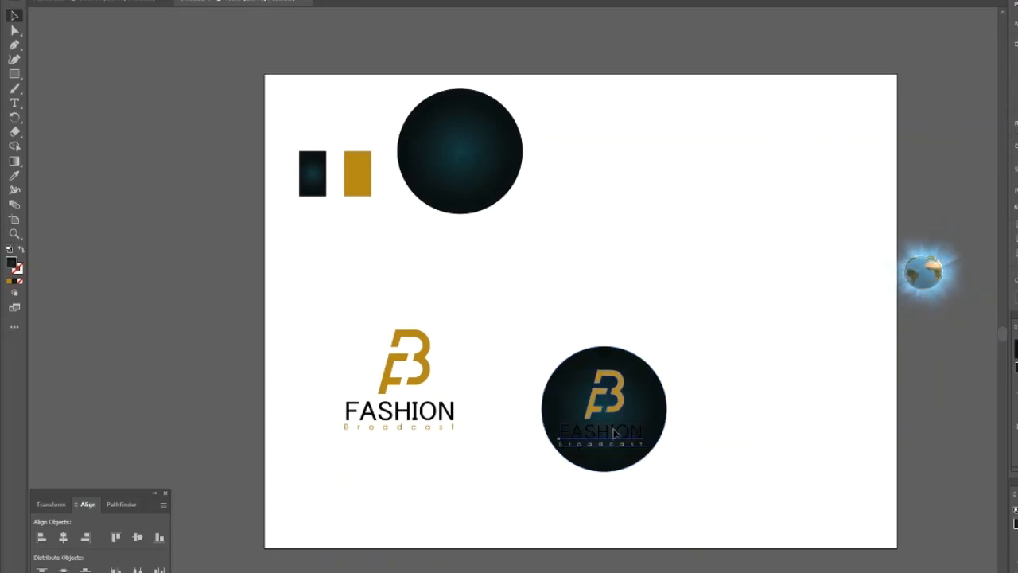
left_click(614, 432)
right_click(613, 429)
left_click(681, 529)
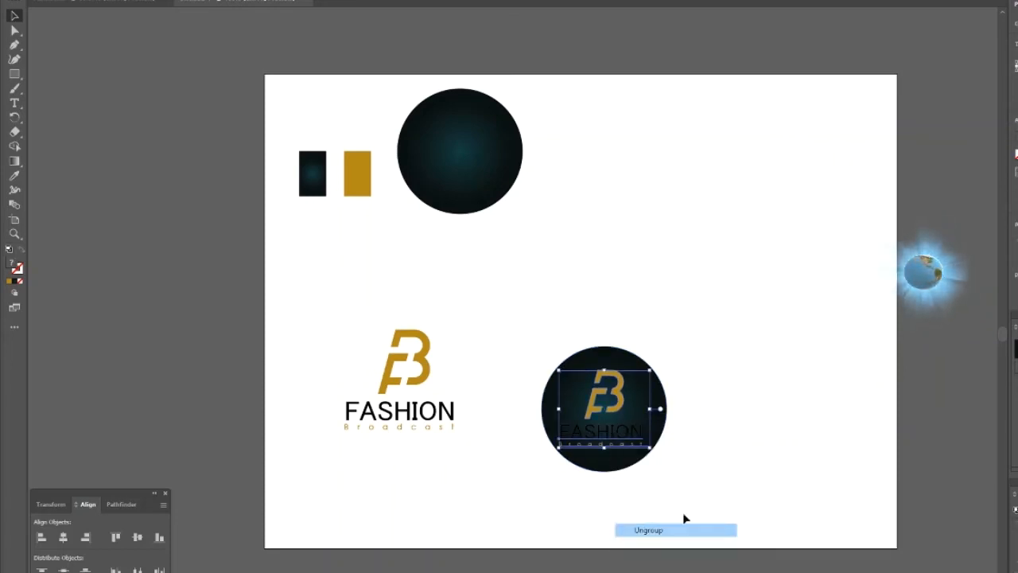
Colour the word FASHION white in the logo copy on the circle
left_click(604, 433)
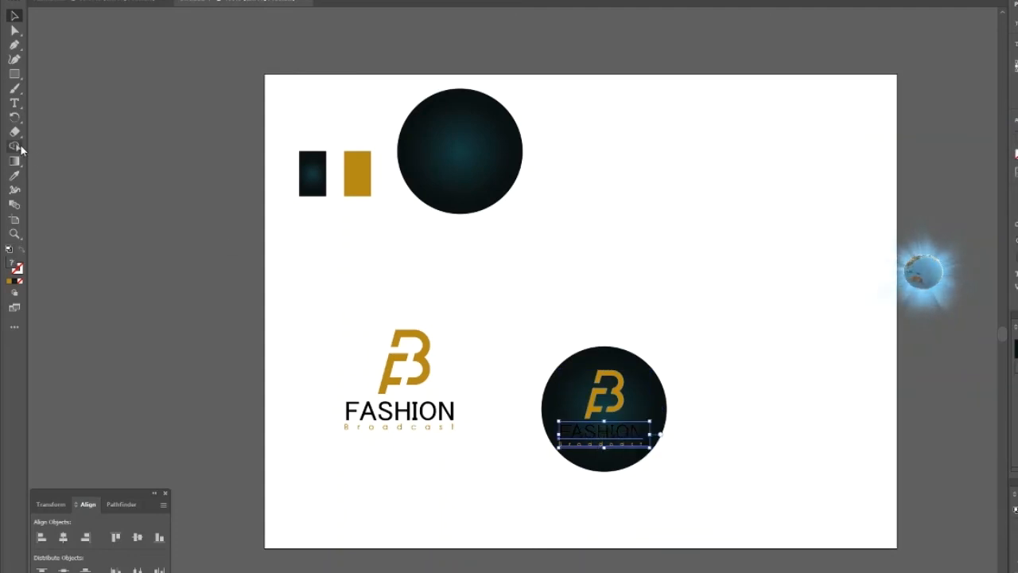
left_click(14, 105)
key("ctrl+=")
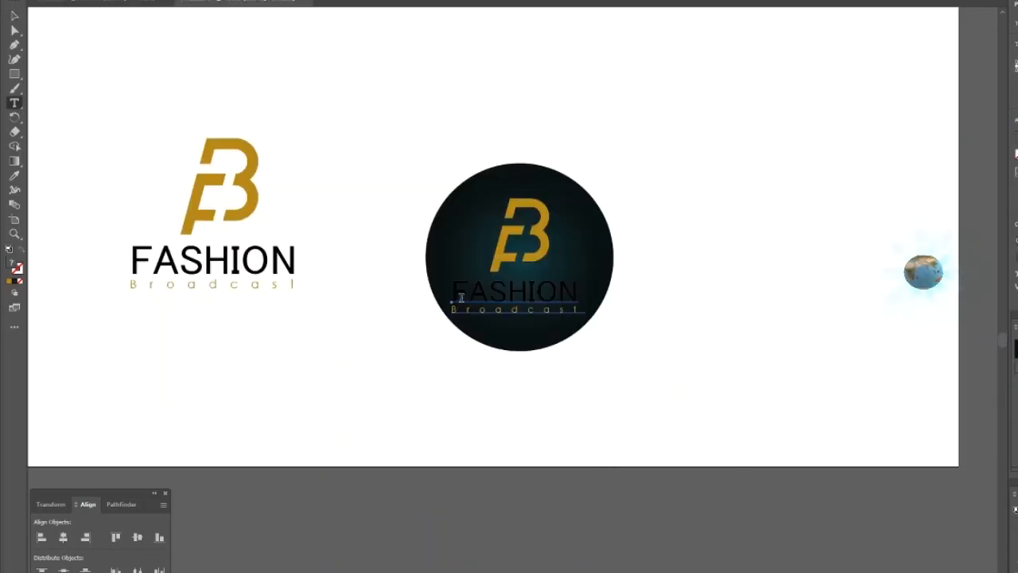
left_click_drag(454, 291, 579, 291)
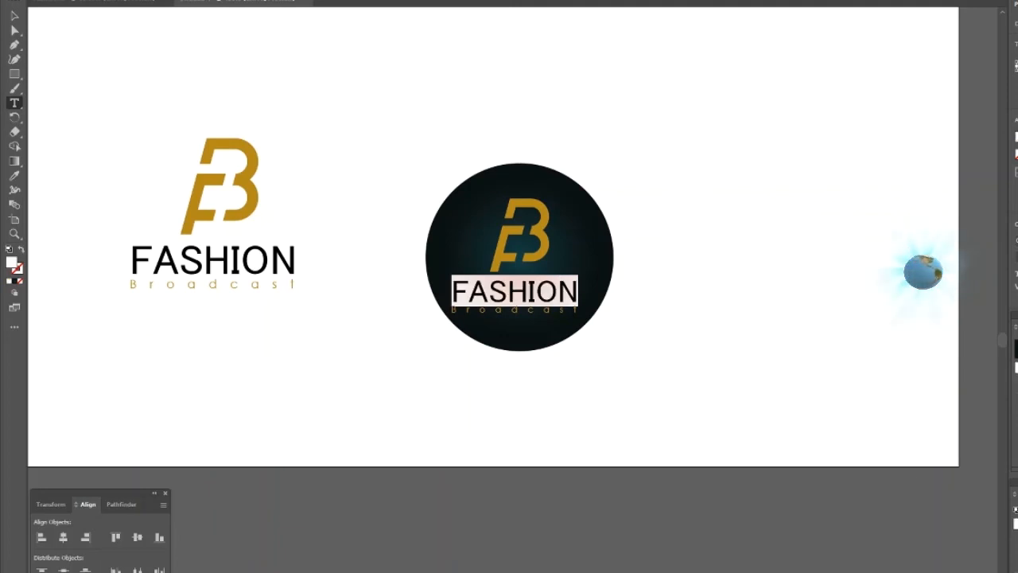
left_click(14, 15)
left_click(398, 132)
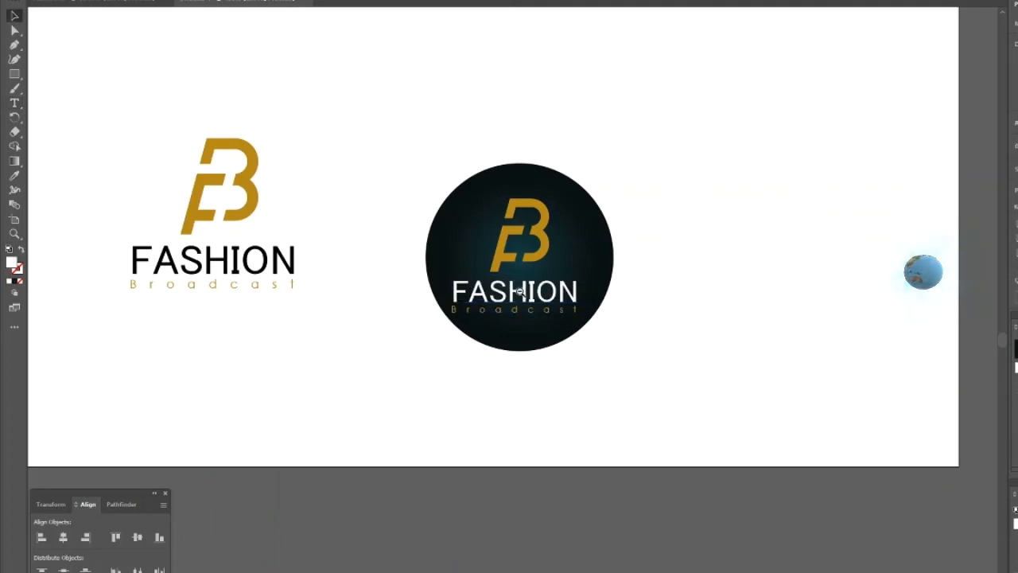
Nudge the dark circle slightly down and left behind the logo copy to even out the margins
left_click(521, 292, "ctrl+alt")
left_click(534, 317, "ctrl+alt")
left_click(504, 344, "ctrl")
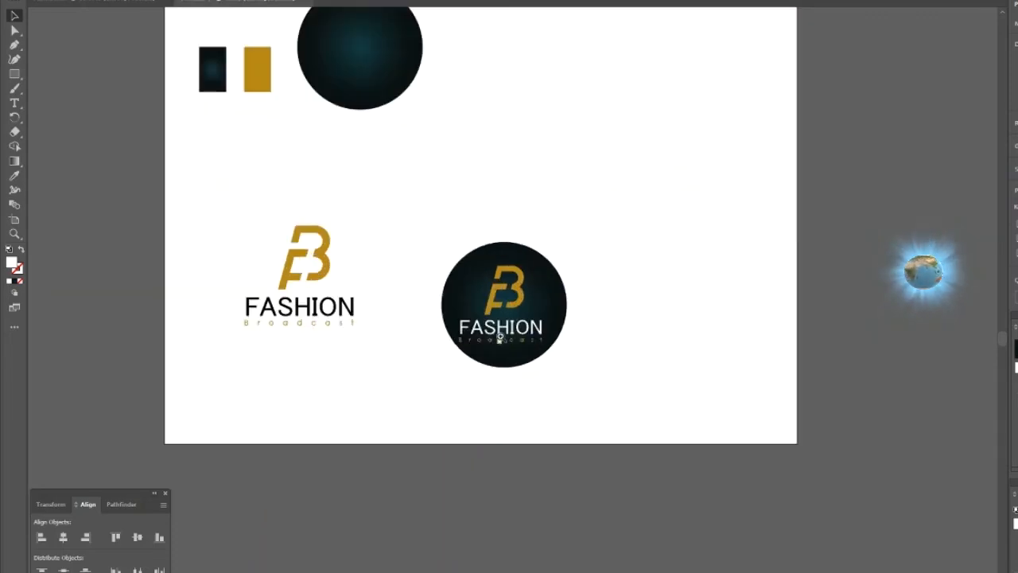
left_click(527, 321)
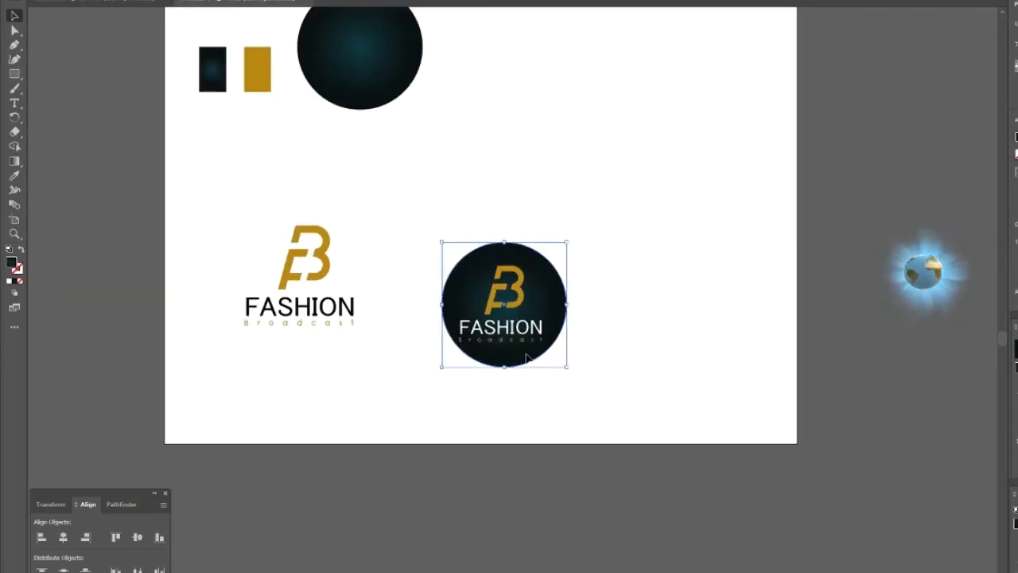
left_click_drag(526, 357, 531, 359)
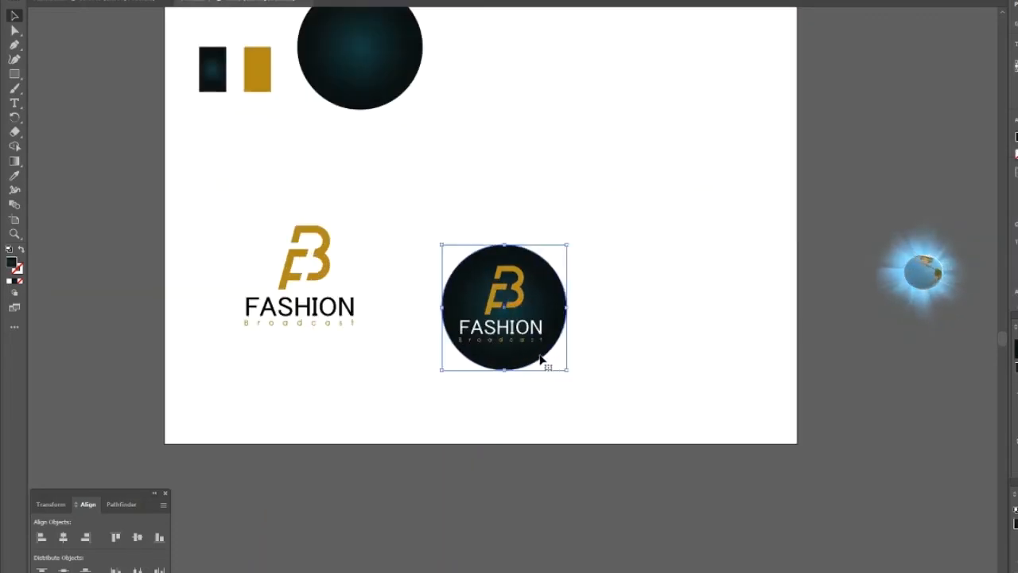
key("Down")
key("Left")
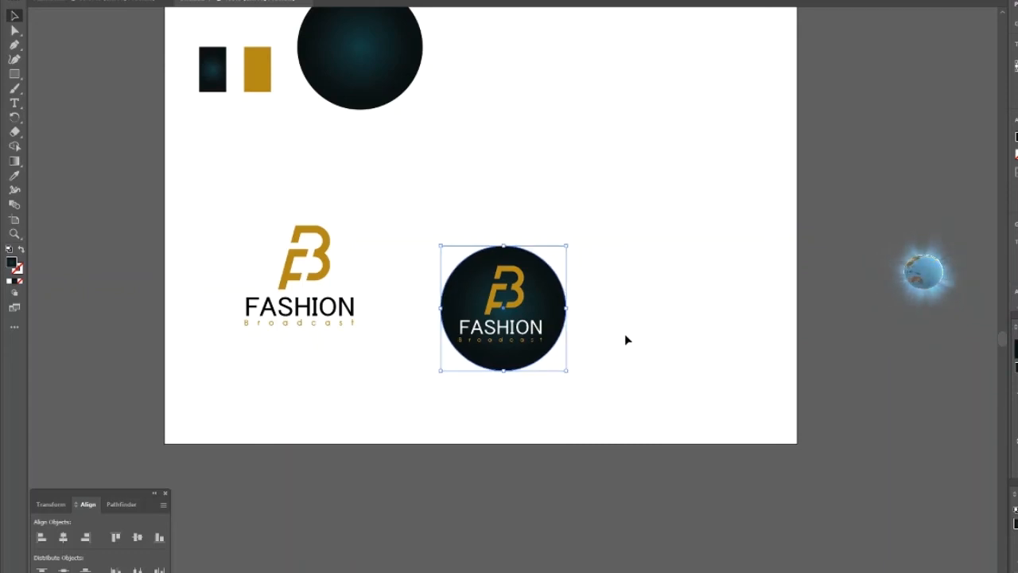
key("Left")
key("Down")
key("Down")
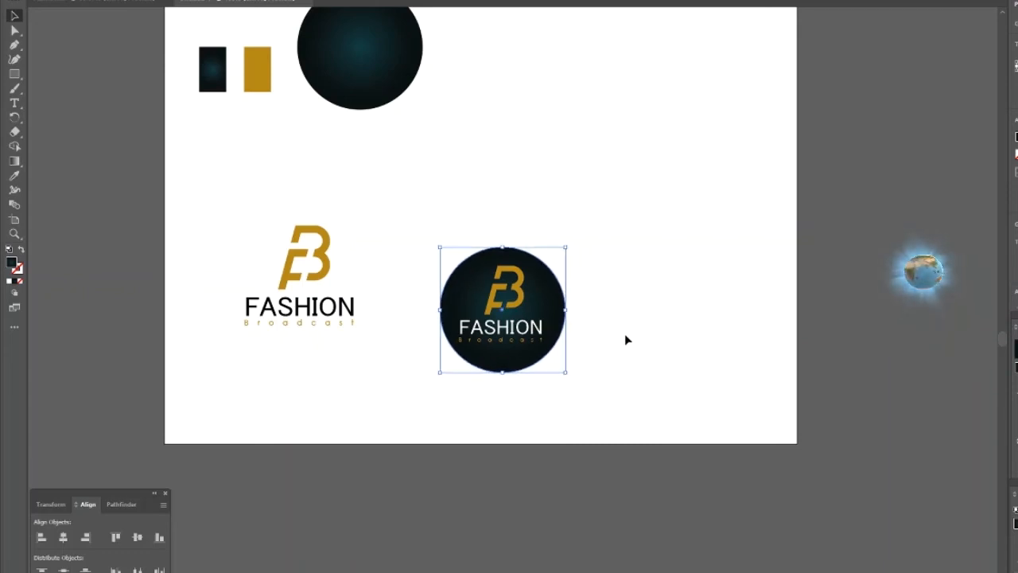
left_click(624, 265)
left_click(563, 295)
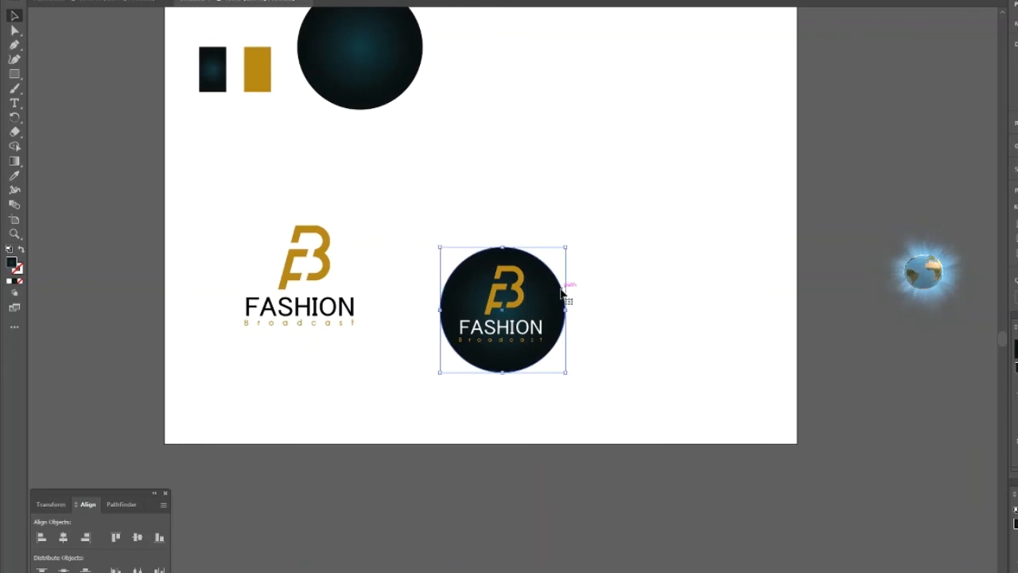
key("Up")
key("Left")
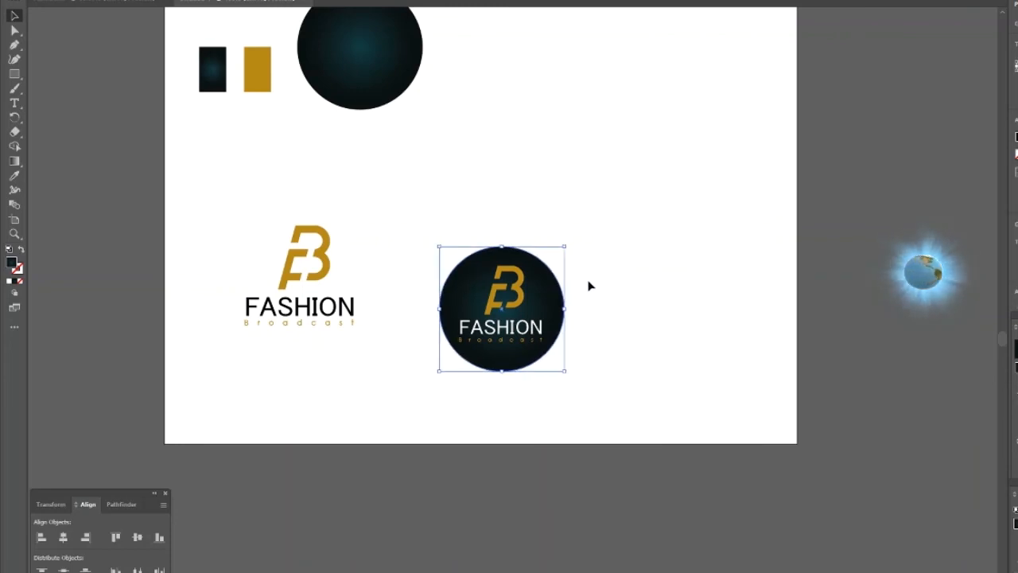
key("Down")
key("Down")
key("Right")
left_click(592, 277)
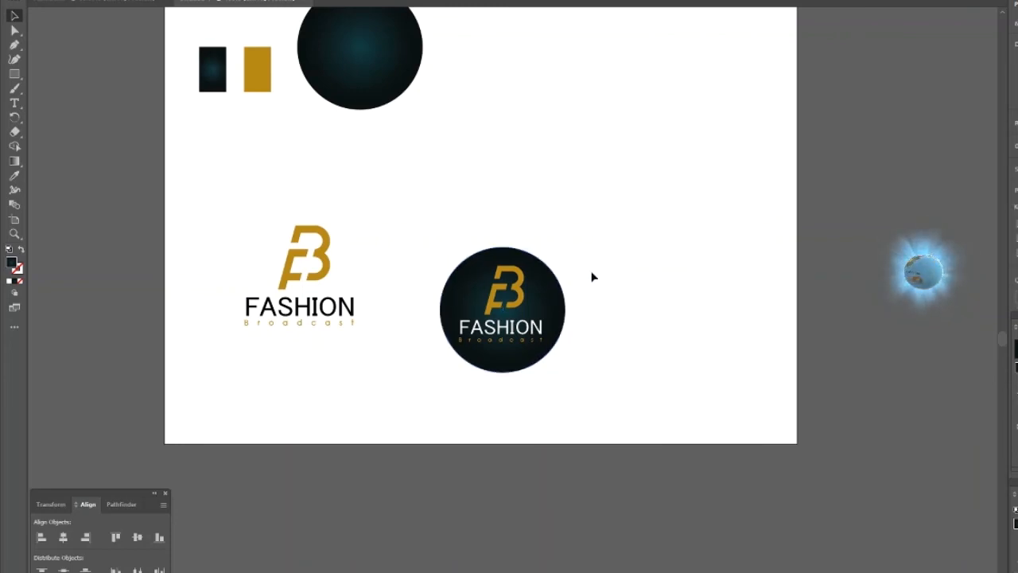
key("ctrl+equal")
left_click(545, 411)
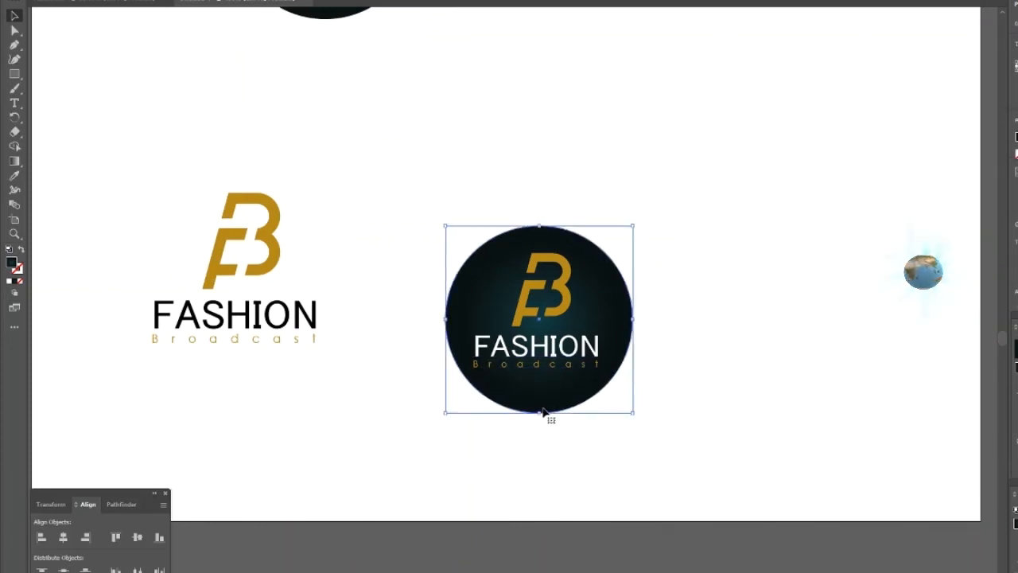
key("Left")
key("Right")
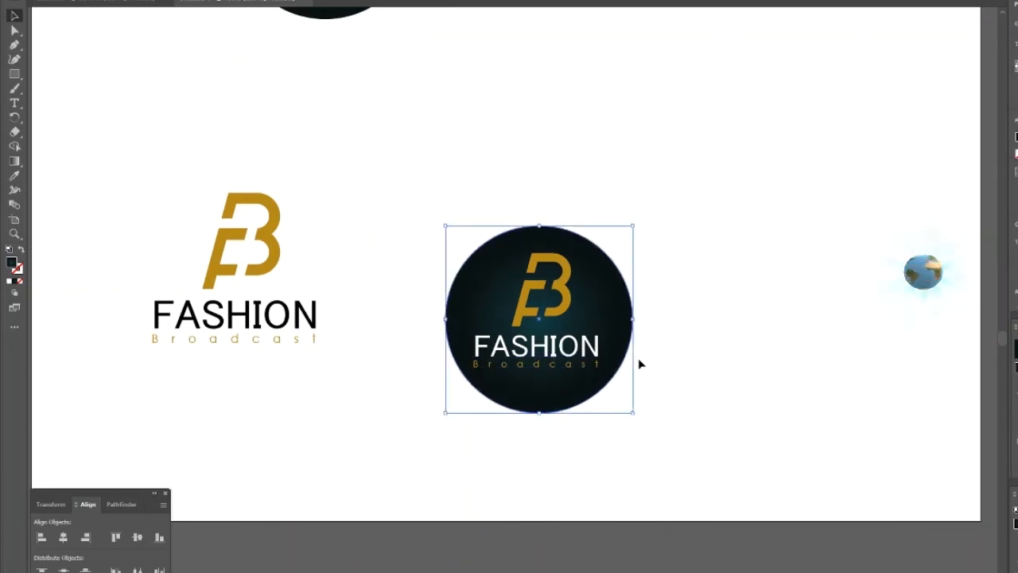
Group the dark circle with the gold mark and text lying on it
left_click(680, 301)
left_click(555, 366)
right_click(530, 320)
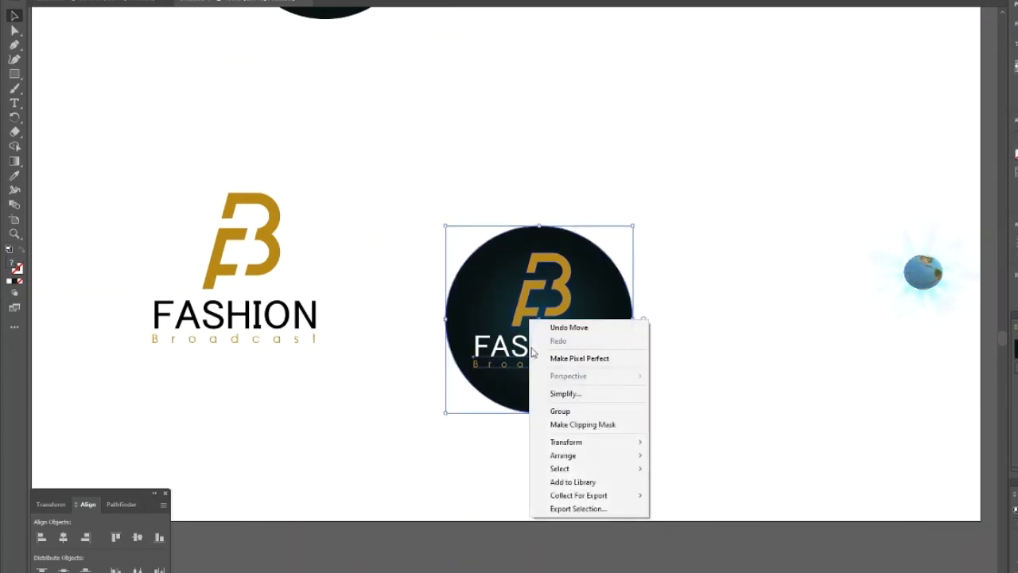
left_click(559, 409)
left_click(784, 338)
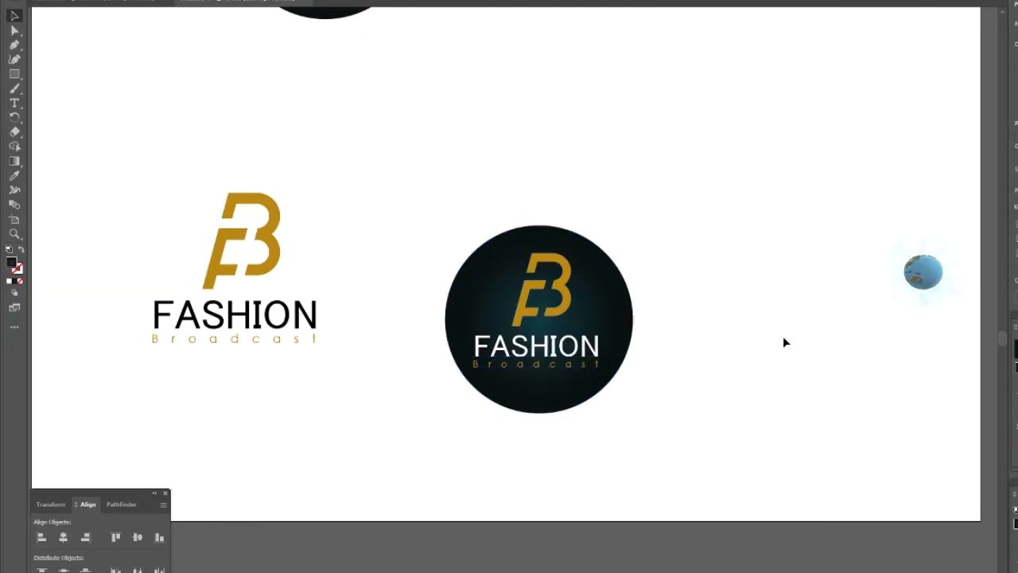
Move the round badge up and left, closer beside the standalone logo
left_click_drag(600, 348, 552, 296)
key("ctrl+minus")
key("ctrl+minus")
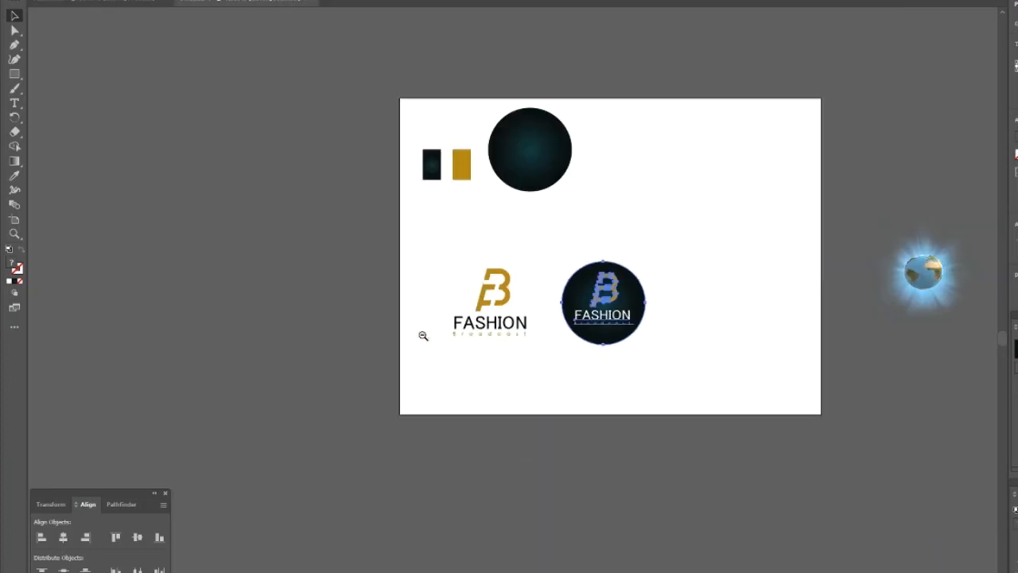